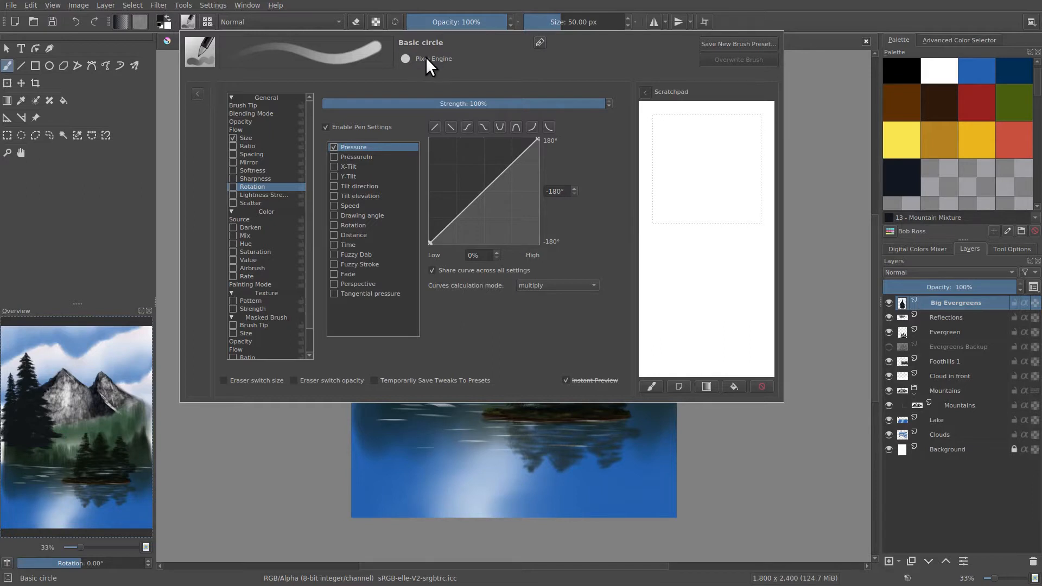
Test the default round brush tip with scratchpad strokes while reviewing its tip shape and pressure-driven size curve.
left_click(242, 107)
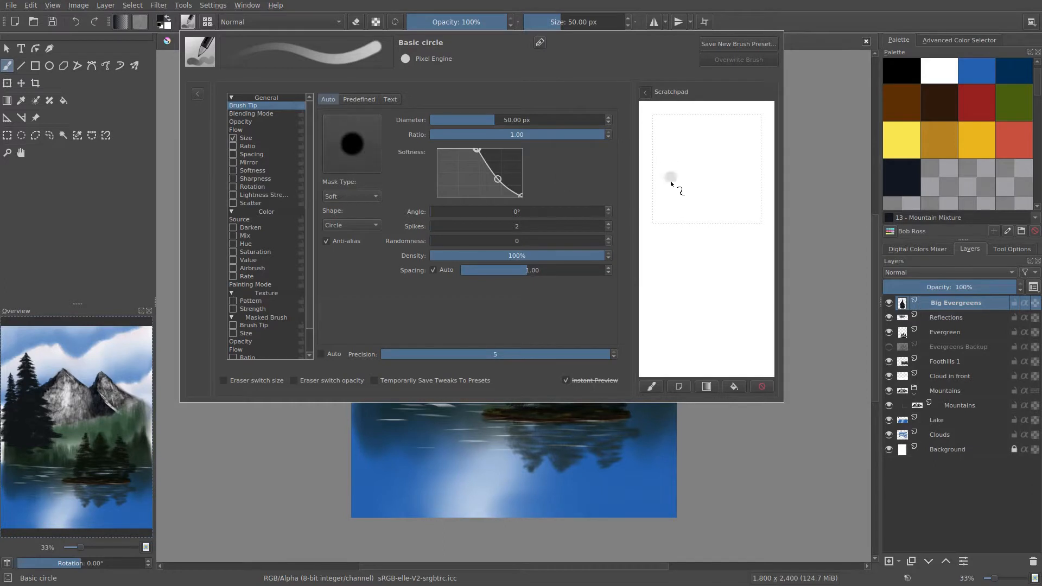
left_click_drag(669, 179, 673, 296)
left_click_drag(699, 194, 693, 264)
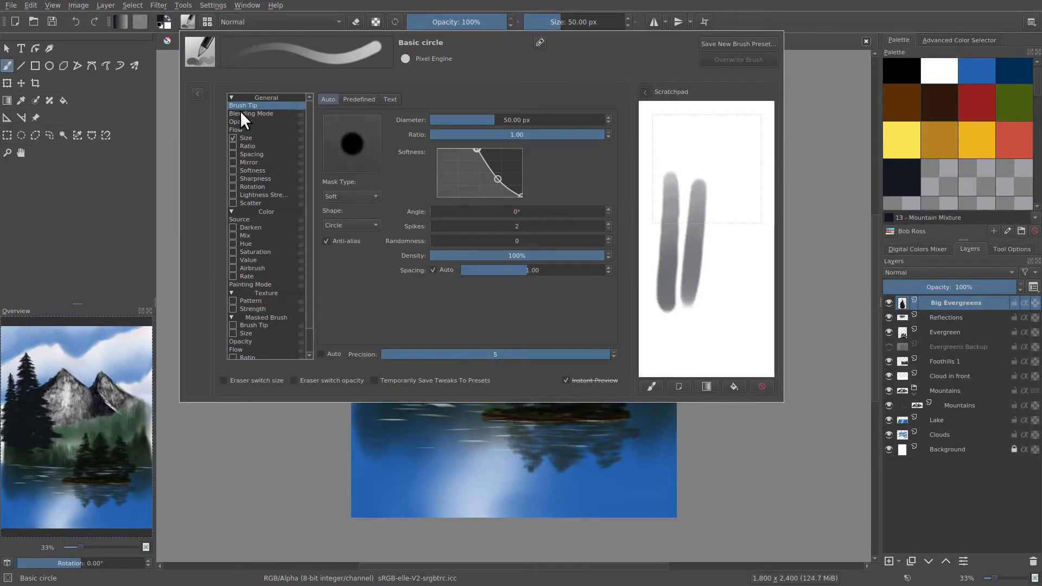
left_click(250, 137)
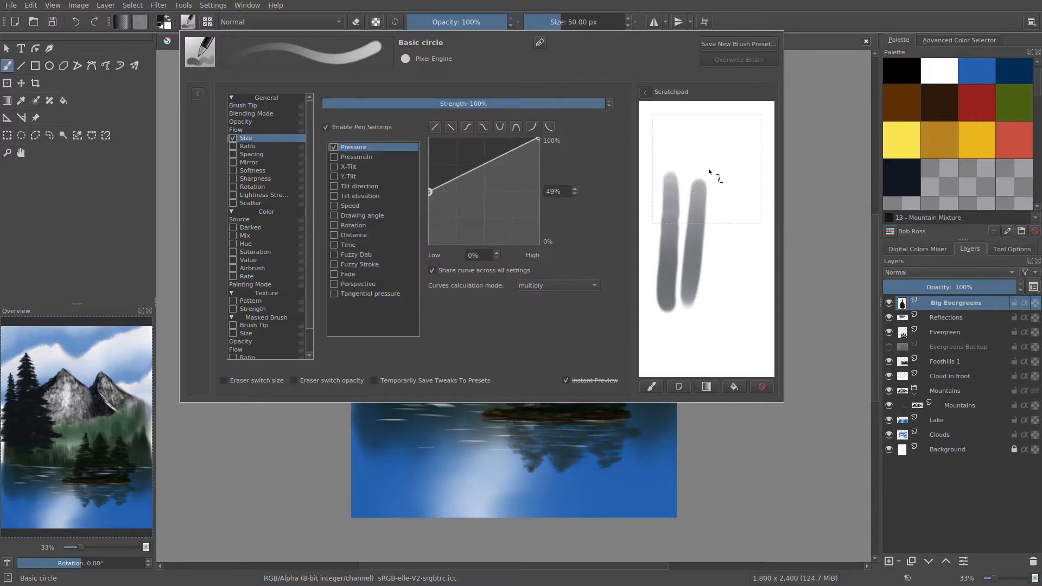
left_click_drag(726, 191, 720, 279)
left_click_drag(745, 217, 738, 294)
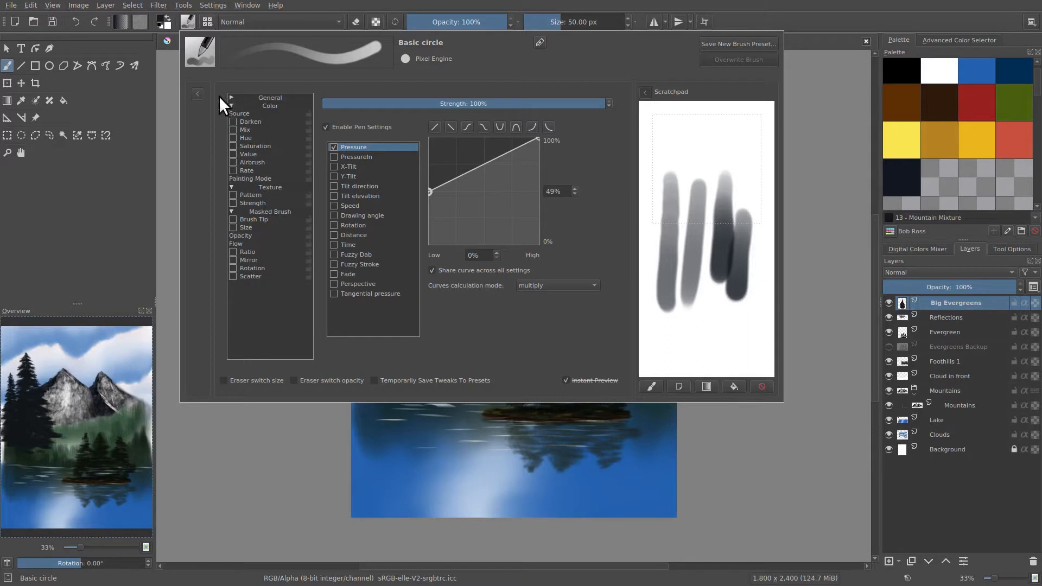
Replace the round tip with the predefined sparkle tip and paint test strokes on the scratchpad.
left_click(243, 106)
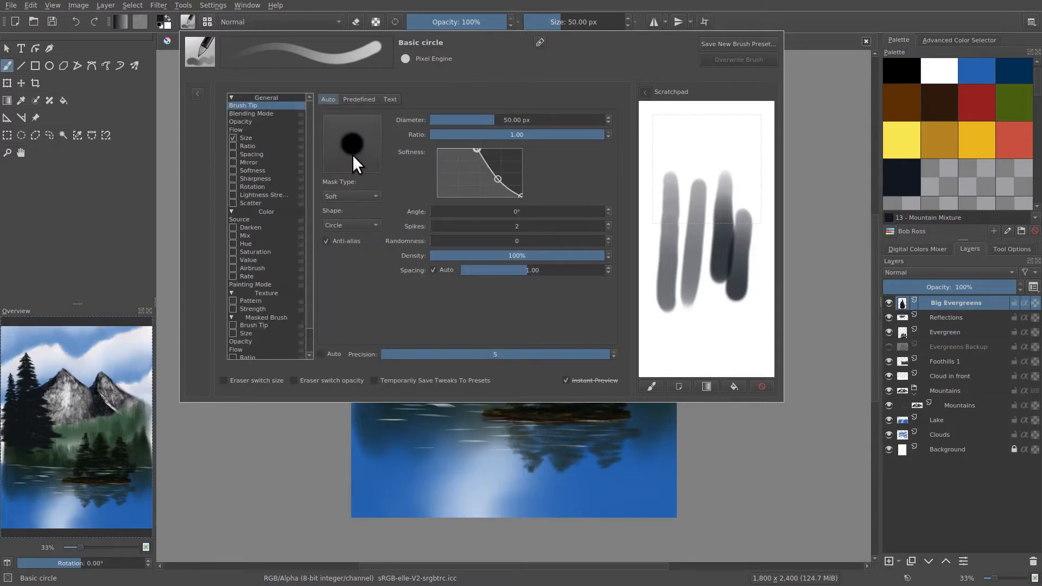
left_click(357, 99)
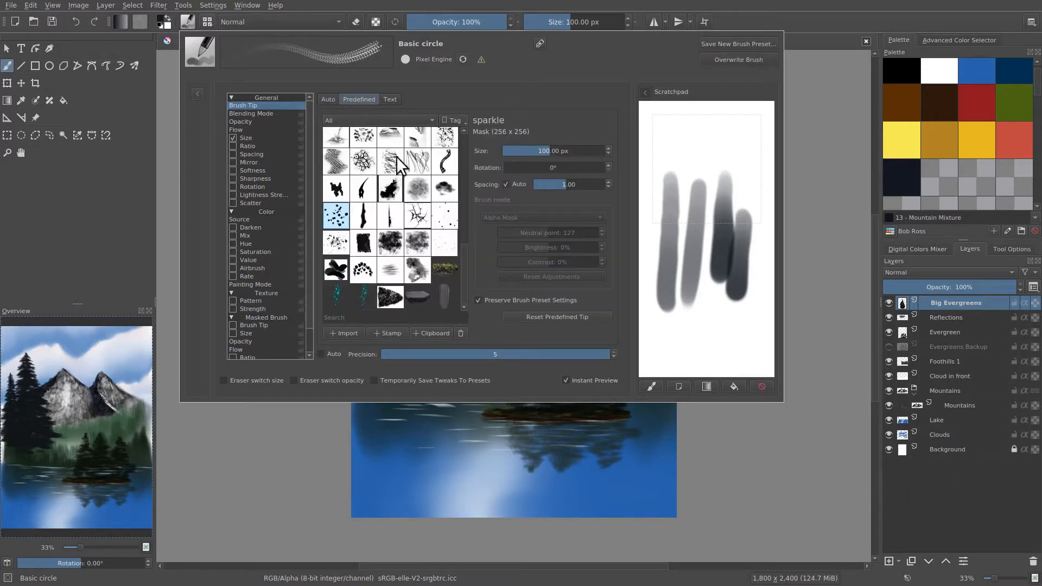
mouse_move(465, 276)
left_mouse_down()
mouse_move(462, 157)
mouse_move(461, 276)
left_mouse_up()
left_click(357, 212)
left_click(336, 211)
mouse_move(721, 320)
left_mouse_down()
mouse_move(712, 327)
mouse_move(698, 296)
left_mouse_up()
left_click_drag(686, 155, 714, 306)
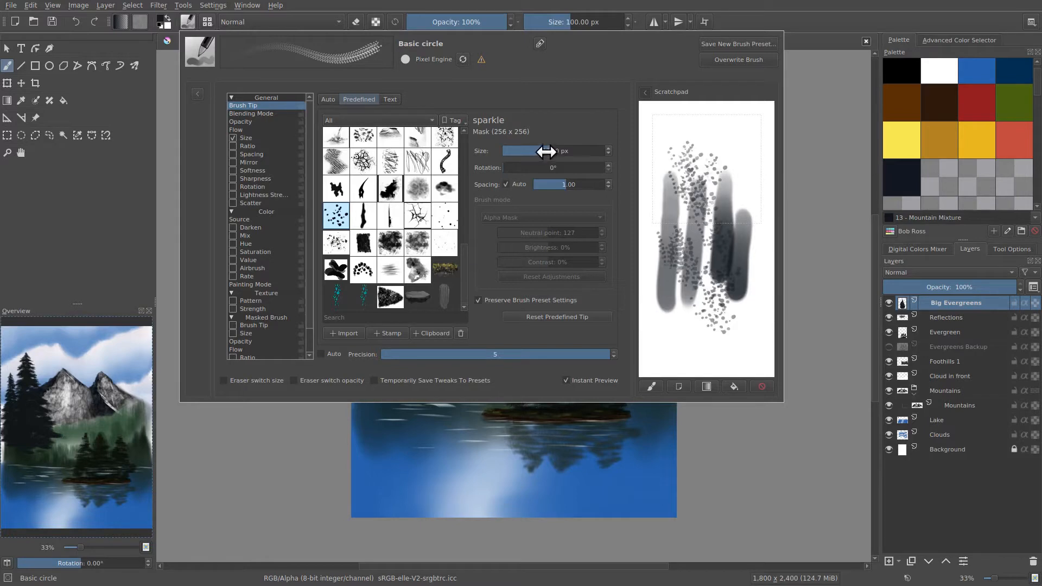
Set the sparkle tip size to about 84.31 px and stamp single dabs on a cleared scratchpad.
mouse_move(544, 152)
left_mouse_down()
mouse_move(521, 151)
mouse_move(564, 151)
left_mouse_up()
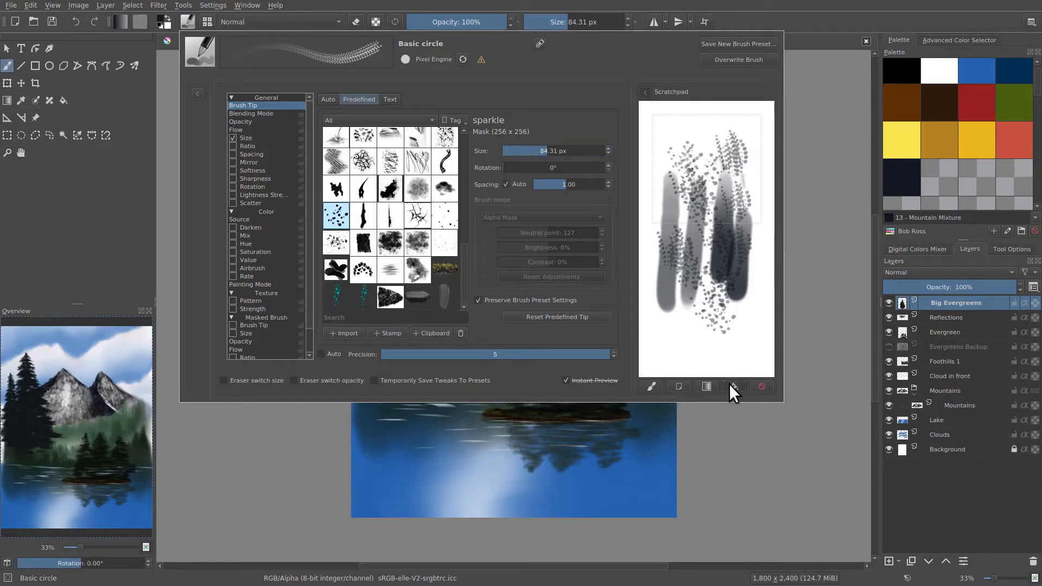
left_click(733, 387)
left_click(708, 209)
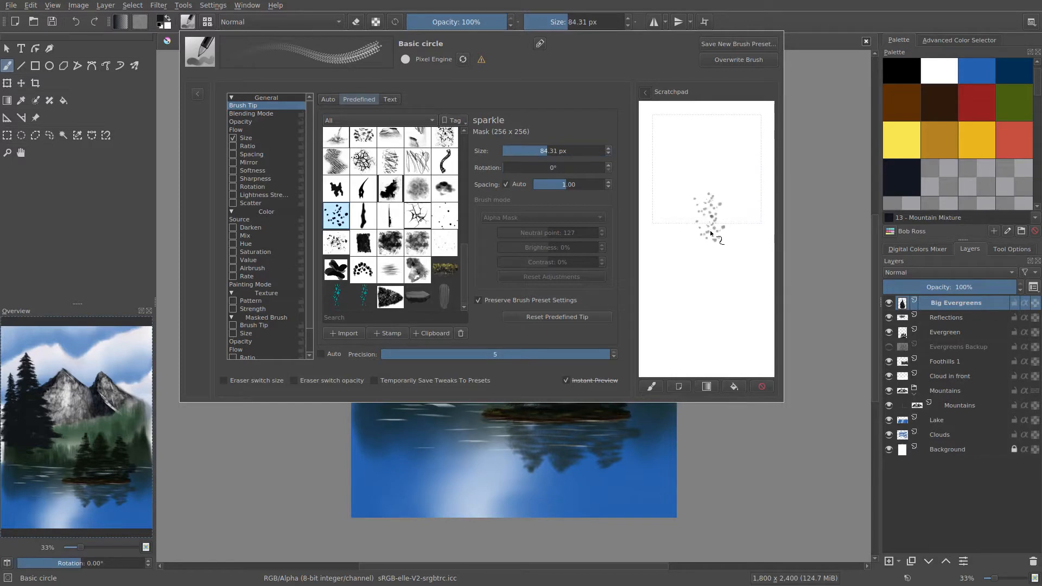
left_click(687, 160)
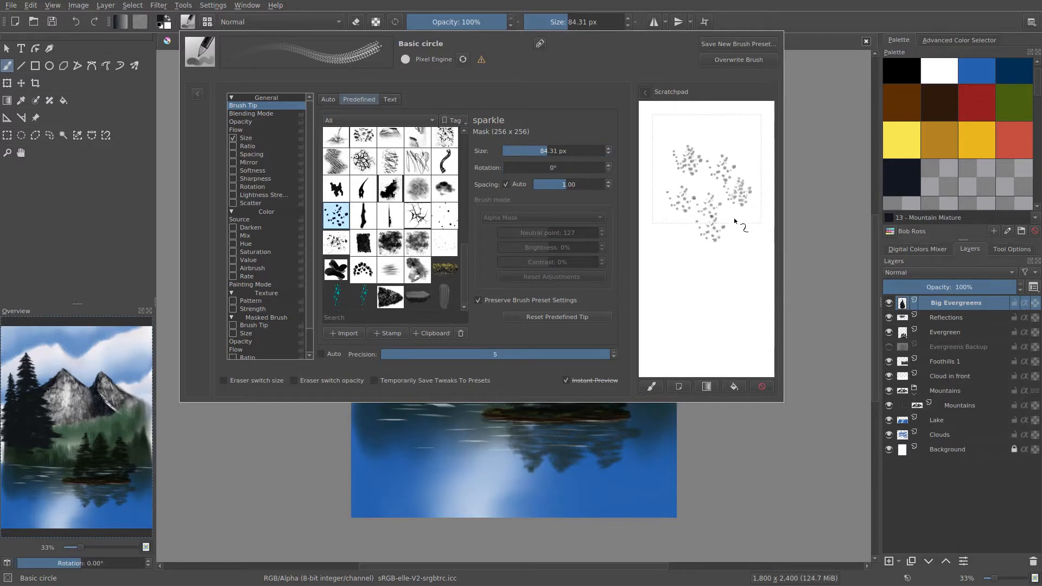
Paint long overlapping sparkle strokes across the scratchpad to test the repeating dab pattern.
mouse_move(700, 286)
left_mouse_down()
mouse_move(732, 308)
mouse_move(689, 332)
mouse_move(683, 278)
left_mouse_up()
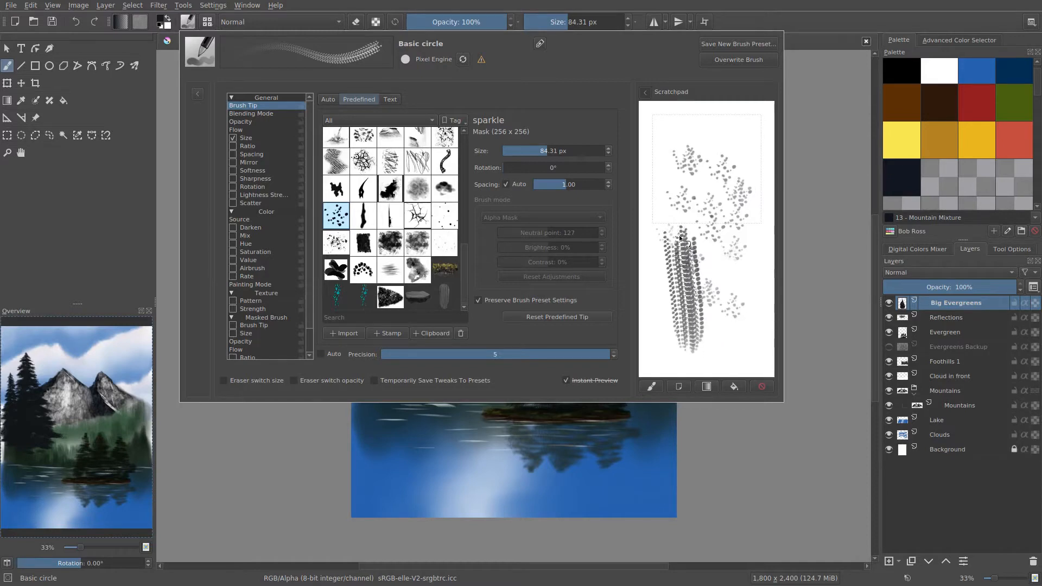
left_click_drag(679, 238, 679, 233)
mouse_move(681, 145)
left_mouse_down()
mouse_move(704, 174)
mouse_move(707, 253)
left_mouse_up()
left_click_drag(723, 176, 730, 273)
left_click_drag(734, 131, 740, 229)
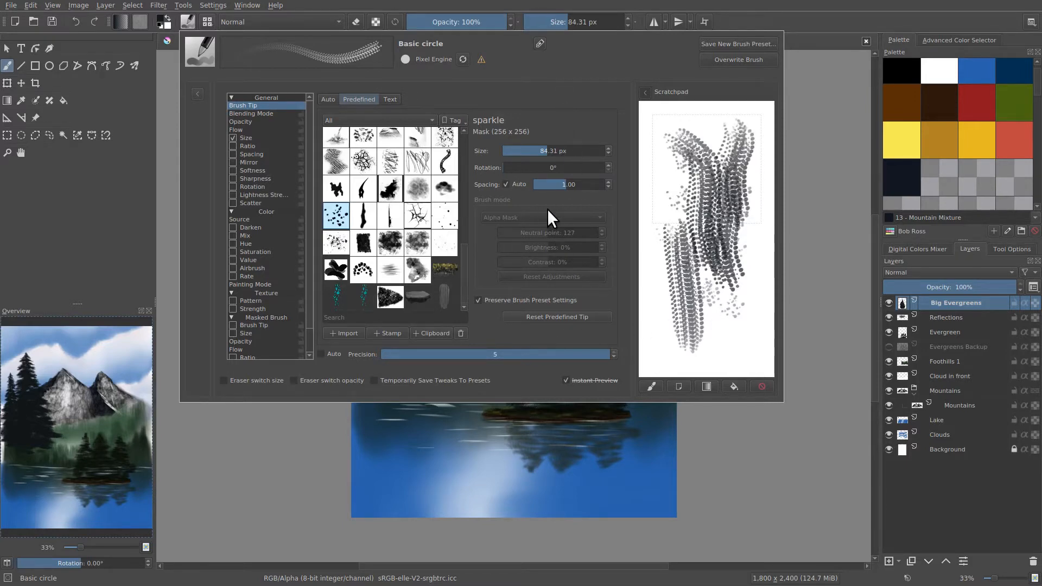
On a cleared scratchpad, compare a stroke at the current spacing with strokes at a spacing of 0.04.
left_click(734, 386)
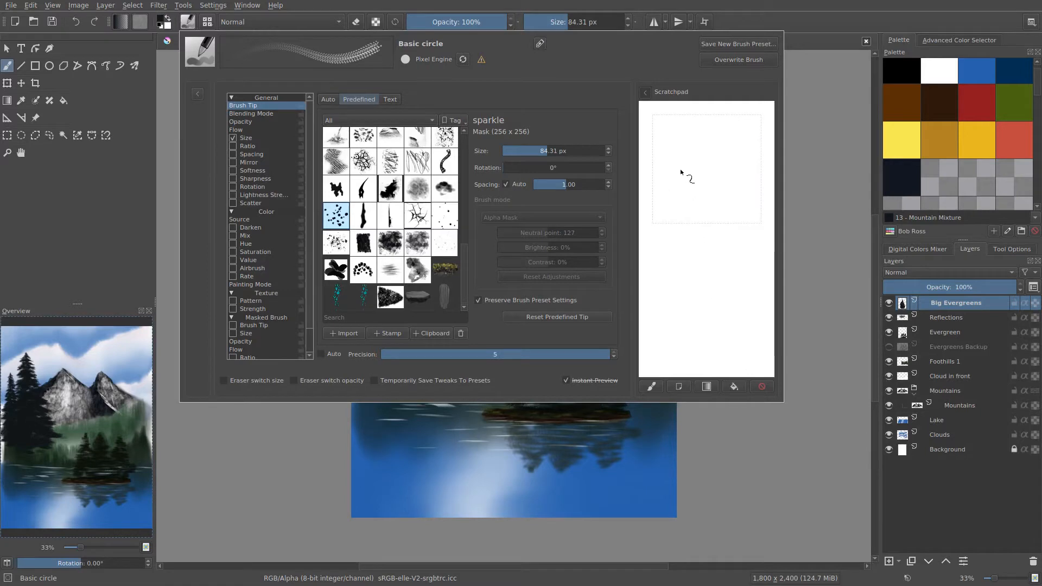
mouse_move(682, 161)
left_mouse_down()
mouse_move(687, 277)
mouse_move(705, 328)
left_mouse_up()
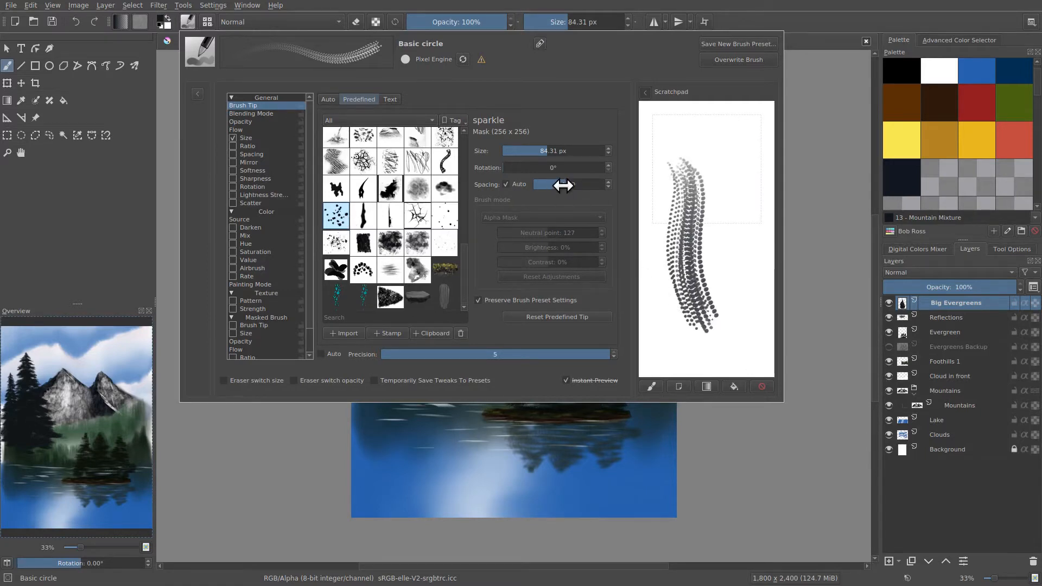
left_click_drag(562, 190, 543, 190)
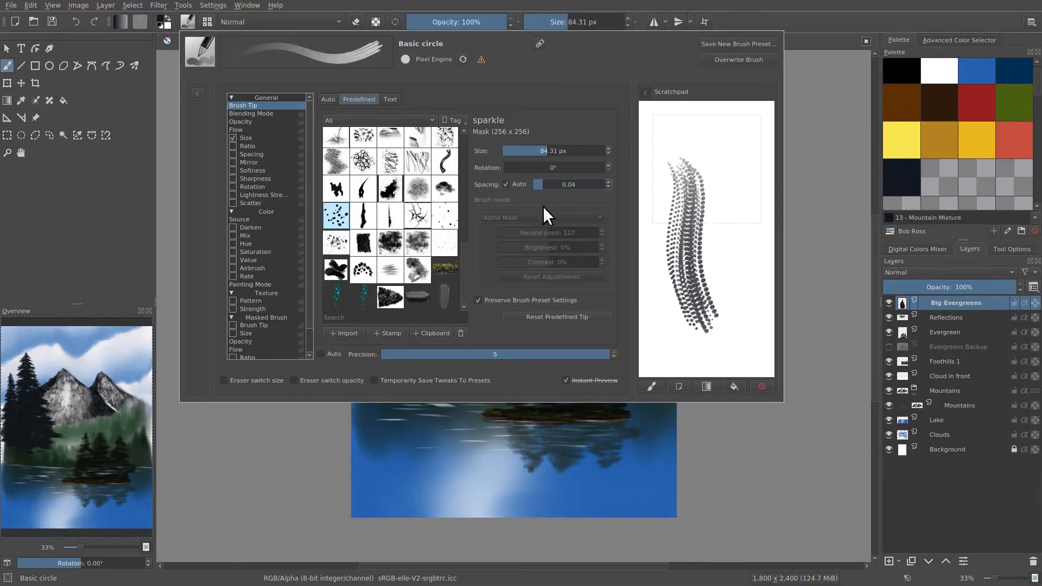
mouse_move(712, 160)
left_mouse_down()
mouse_move(730, 255)
mouse_move(728, 155)
mouse_move(747, 276)
mouse_move(701, 225)
mouse_move(715, 283)
mouse_move(698, 176)
mouse_move(729, 323)
left_mouse_up()
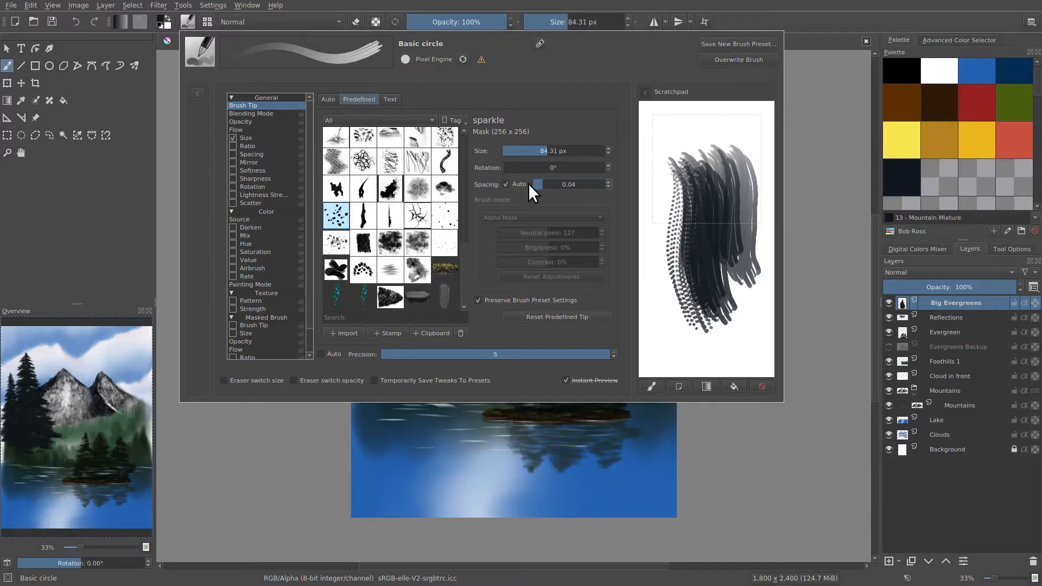
Raise the auto spacing in stages to 3.44, testing each with strokes and finishing on a cleared scratchpad.
left_click_drag(545, 185, 565, 184)
left_click_drag(651, 140, 675, 309)
left_click_drag(569, 184, 592, 185)
left_click_drag(681, 140, 689, 331)
left_click(731, 386)
mouse_move(667, 142)
left_mouse_down()
mouse_move(695, 188)
mouse_move(705, 331)
left_mouse_up()
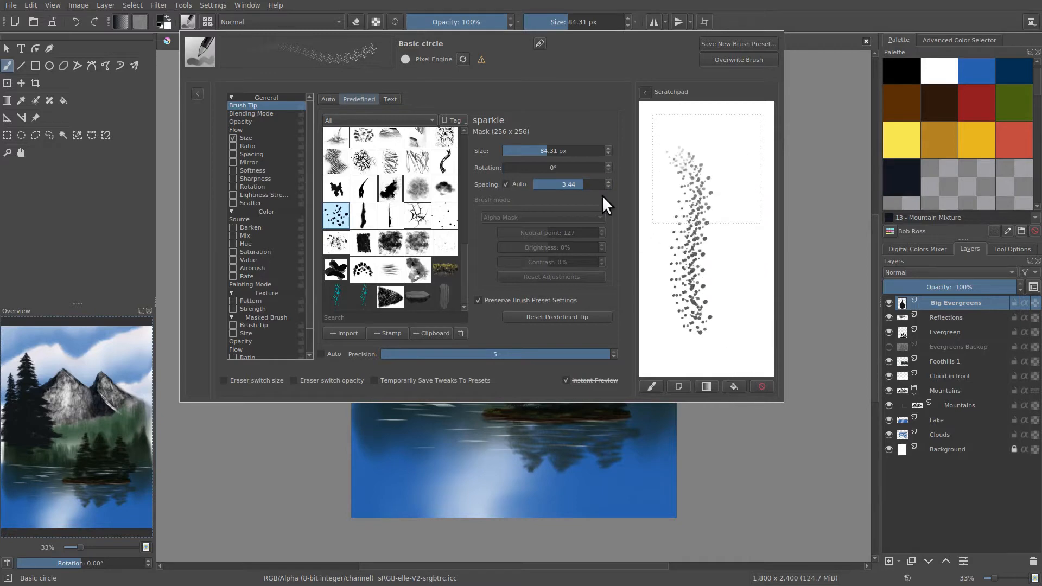
Try auto spacing values of 3.22 and 0.35, painting a long scratchpad stroke with each.
left_click_drag(579, 185, 581, 186)
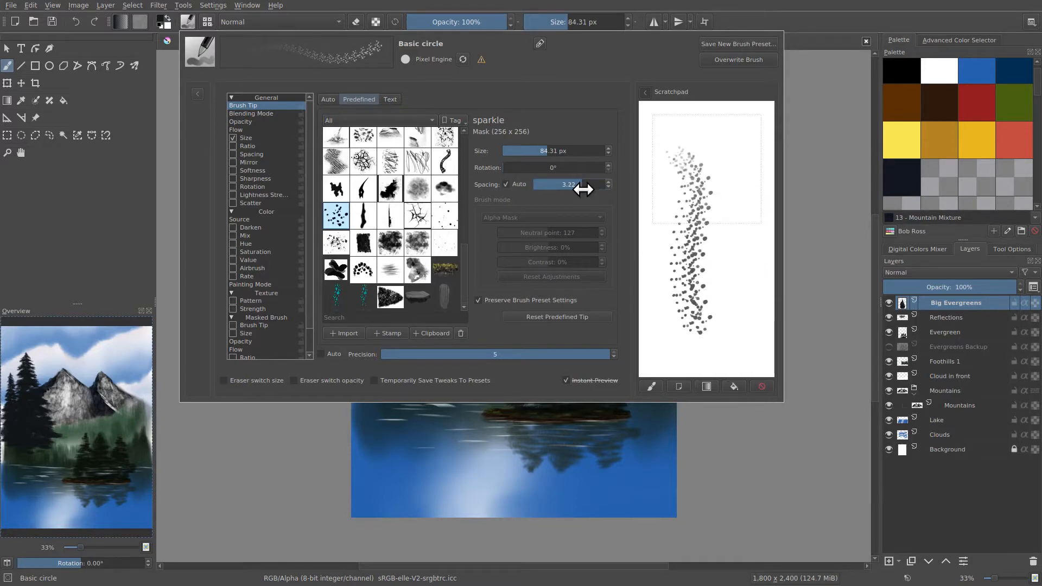
mouse_move(662, 189)
left_mouse_down()
mouse_move(683, 217)
mouse_move(694, 345)
left_mouse_up()
left_click_drag(575, 185, 557, 185)
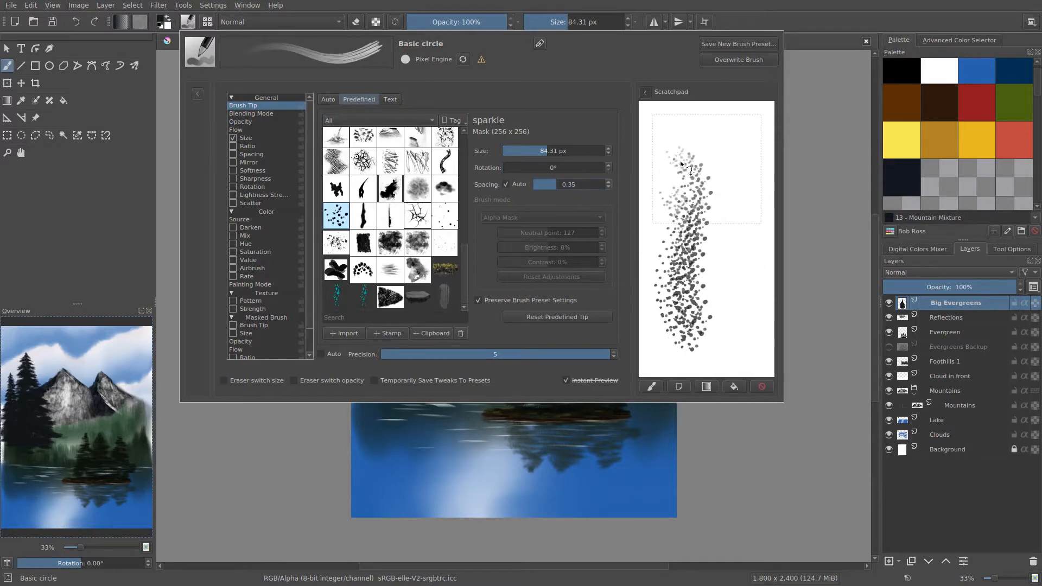
left_click_drag(670, 142, 664, 320)
Lower the auto spacing to 0.02 and paint several long overlapping strokes down the scratchpad.
left_click_drag(564, 185, 551, 188)
mouse_move(715, 148)
left_mouse_down()
mouse_move(725, 254)
mouse_move(716, 282)
left_mouse_up()
left_click_drag(692, 171, 703, 339)
mouse_move(700, 168)
left_mouse_down()
mouse_move(709, 256)
mouse_move(722, 256)
mouse_move(727, 184)
mouse_move(710, 331)
left_mouse_up()
left_click_drag(713, 151, 723, 341)
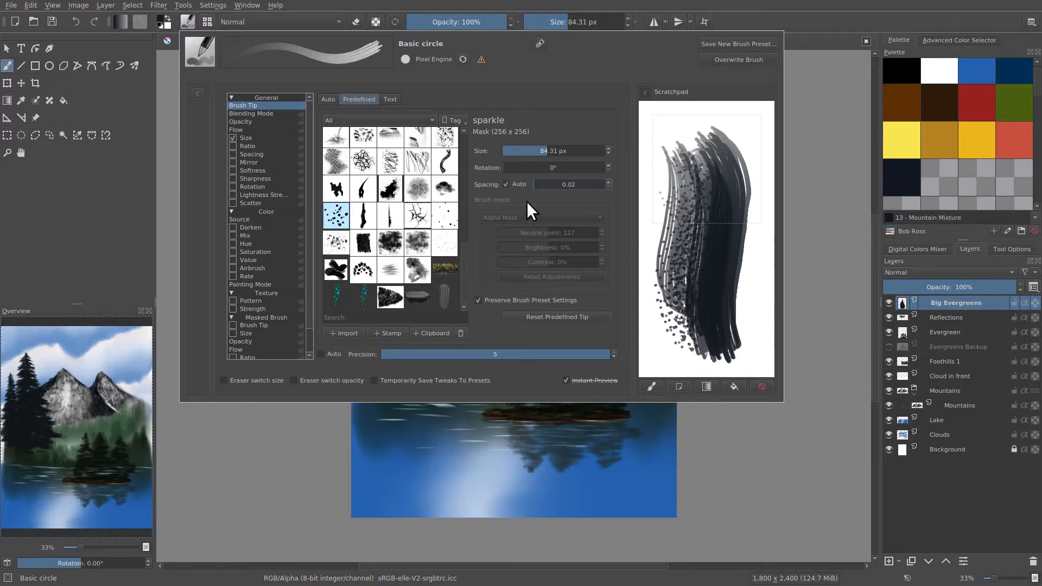
Reset the auto spacing to 1.00 and paint a test stroke on a cleared scratchpad.
left_click(506, 185)
left_click(506, 185)
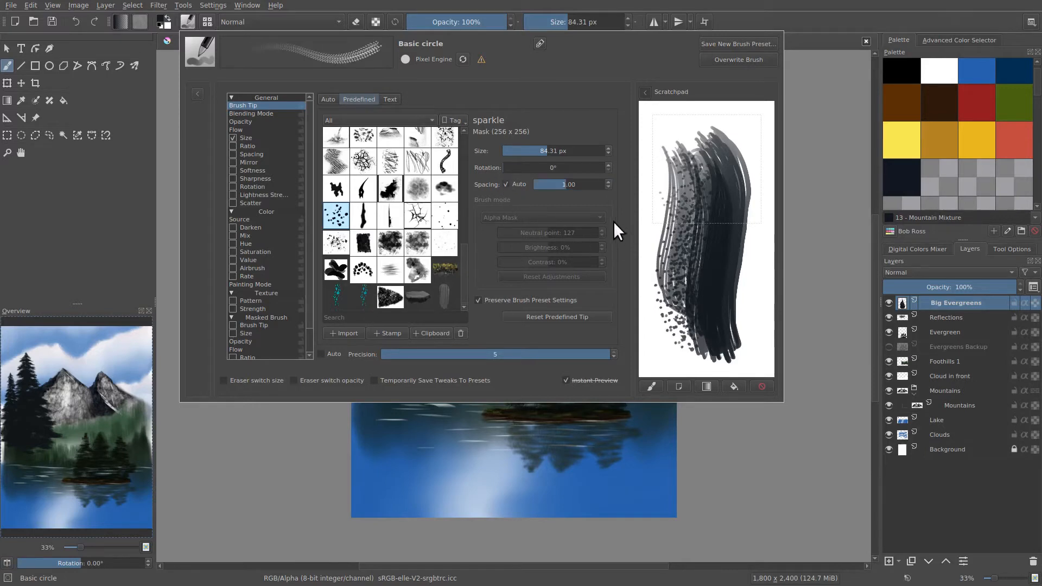
mouse_move(667, 150)
left_mouse_down()
mouse_move(657, 304)
mouse_move(677, 342)
left_mouse_up()
left_click(729, 385)
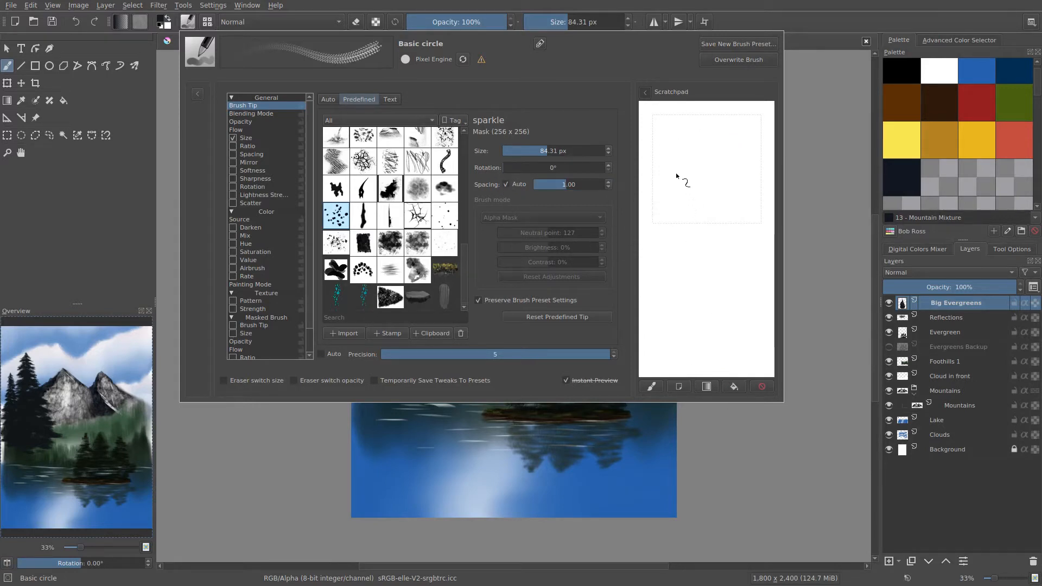
mouse_move(682, 158)
left_mouse_down()
mouse_move(673, 261)
mouse_move(695, 315)
left_mouse_up()
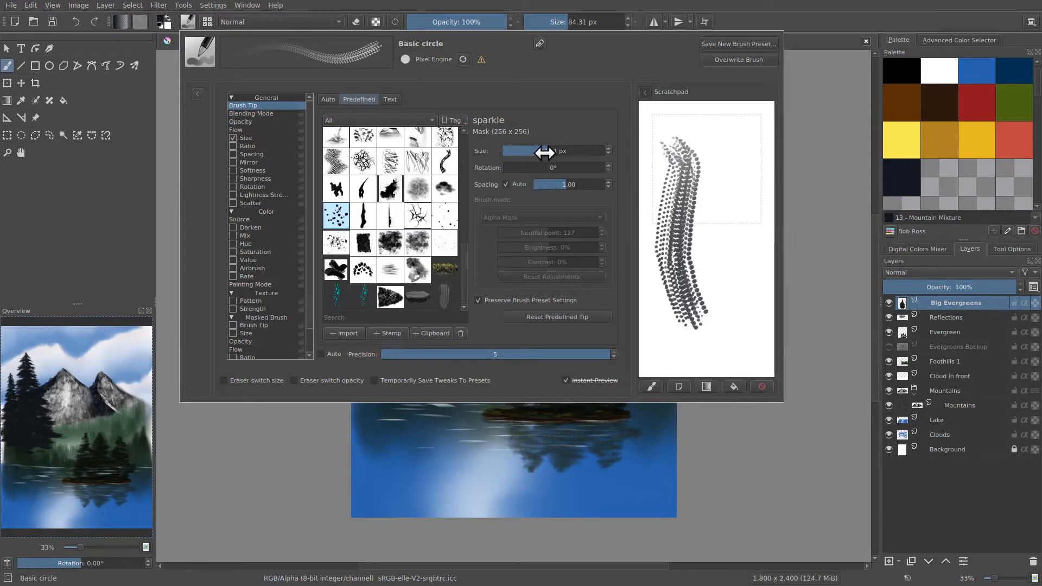
Try a larger sparkle tip size followed by 17.99 px, painting scratchpad strokes with each.
left_click_drag(544, 151, 561, 155)
mouse_move(721, 149)
left_mouse_down()
mouse_move(721, 315)
mouse_move(735, 323)
left_mouse_up()
left_click_drag(551, 151, 530, 153)
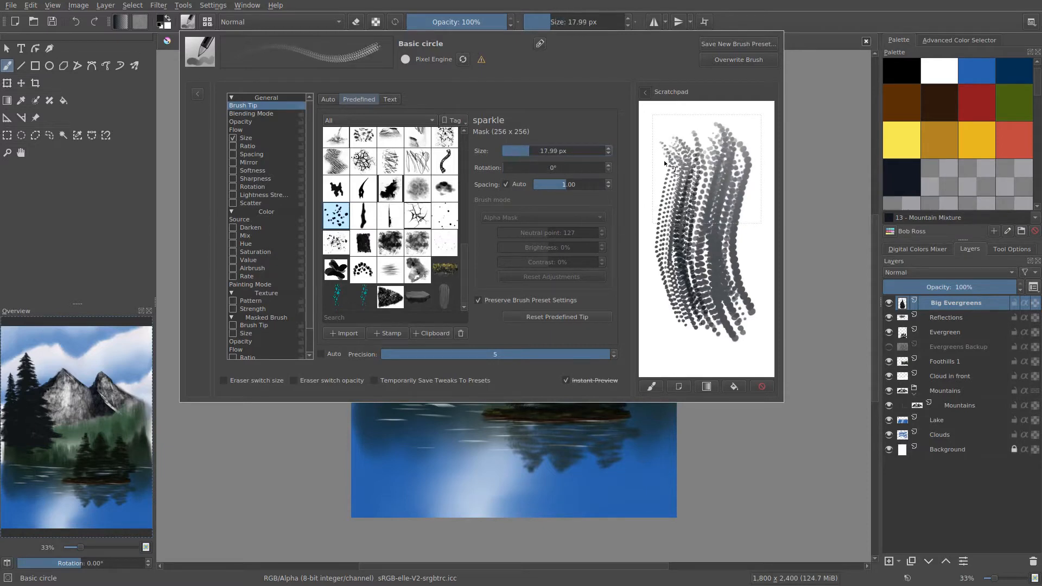
left_click_drag(660, 198, 693, 344)
Test strokes at tip sizes of 437.86 px and 152.92 px, clearing the scratchpad between them.
left_click_drag(552, 152, 579, 152)
mouse_move(711, 157)
left_mouse_down()
mouse_move(695, 258)
mouse_move(731, 325)
mouse_move(699, 215)
mouse_move(690, 280)
mouse_move(724, 341)
left_mouse_up()
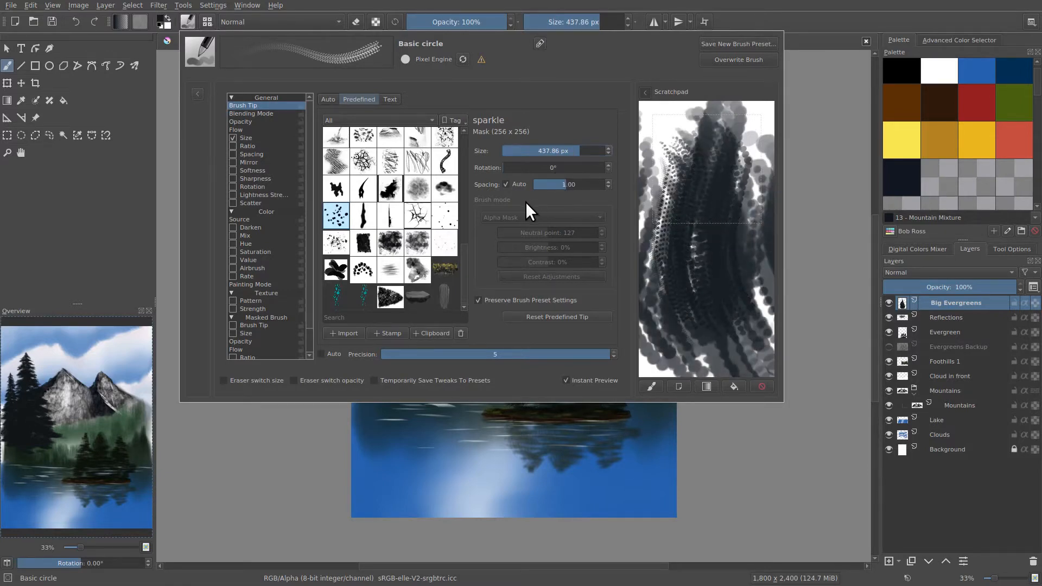
left_click_drag(694, 287, 685, 343)
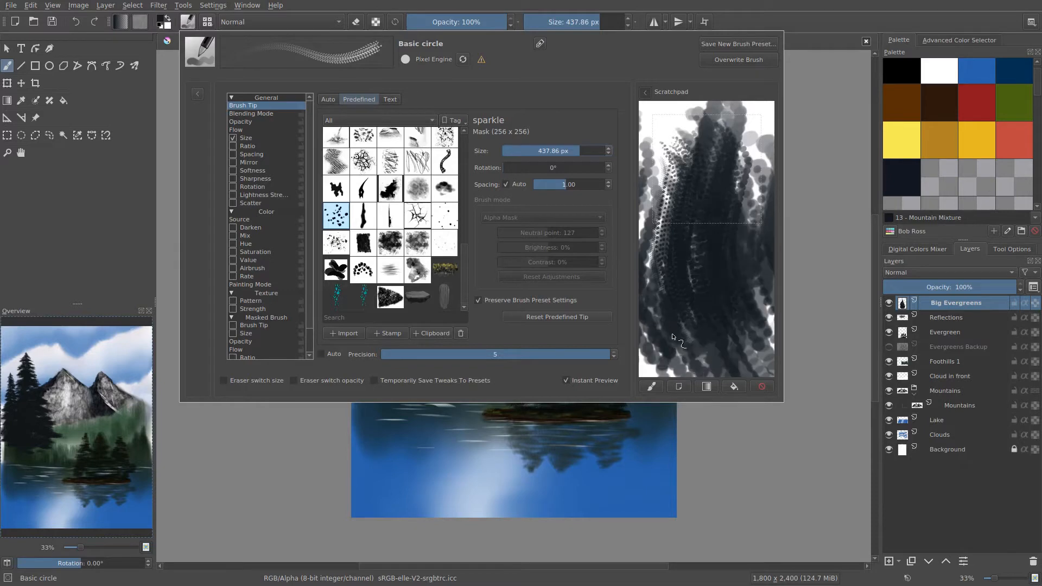
left_click(707, 387)
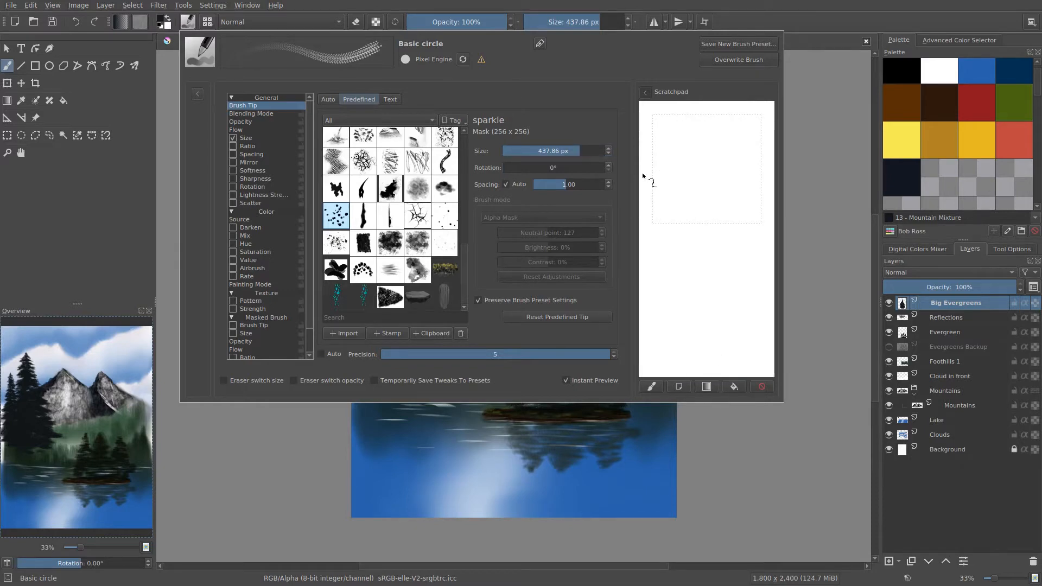
left_click_drag(564, 155, 556, 154)
mouse_move(682, 210)
left_mouse_down()
mouse_move(677, 267)
mouse_move(704, 186)
mouse_move(708, 296)
mouse_move(661, 226)
mouse_move(687, 229)
left_mouse_up()
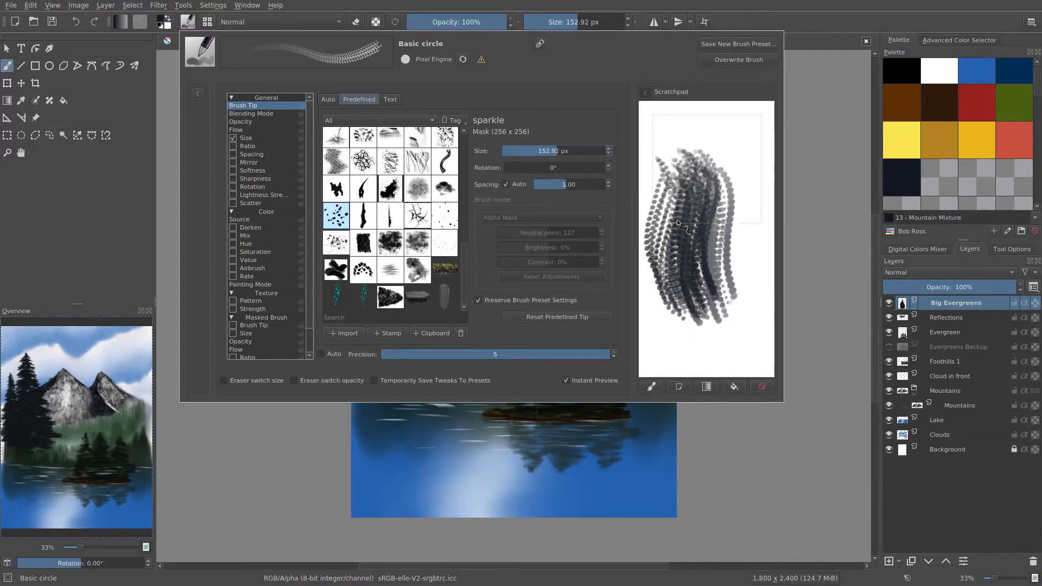
Set the sparkle tip size to 100 px and paint several long strokes on a cleared scratchpad.
left_click(549, 151)
type("100")
key("Return")
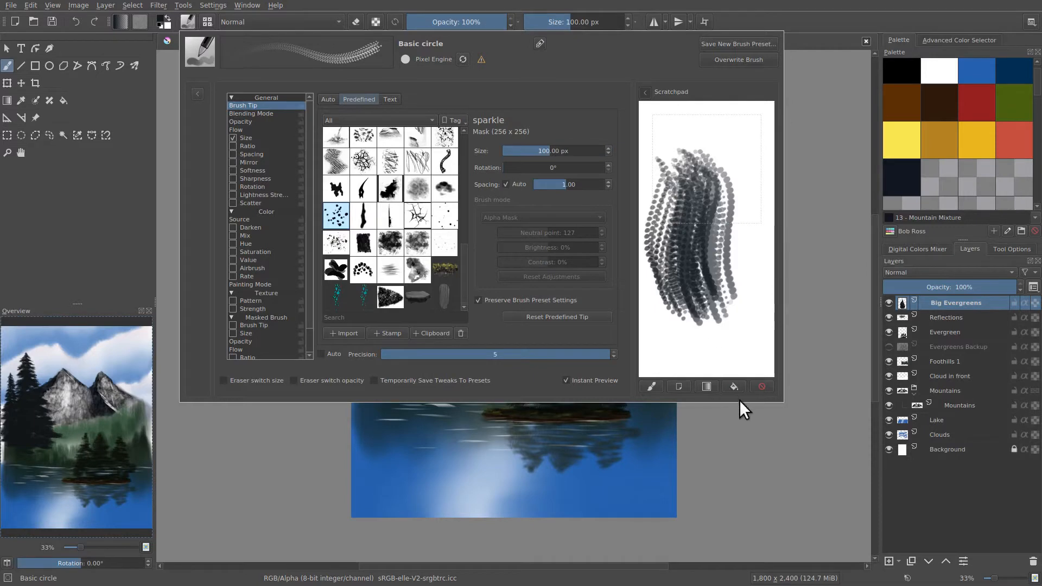
left_click(760, 387)
left_click_drag(678, 171, 709, 332)
left_click_drag(699, 166, 705, 260)
mouse_move(718, 152)
left_mouse_down()
mouse_move(714, 259)
mouse_move(728, 327)
left_mouse_up()
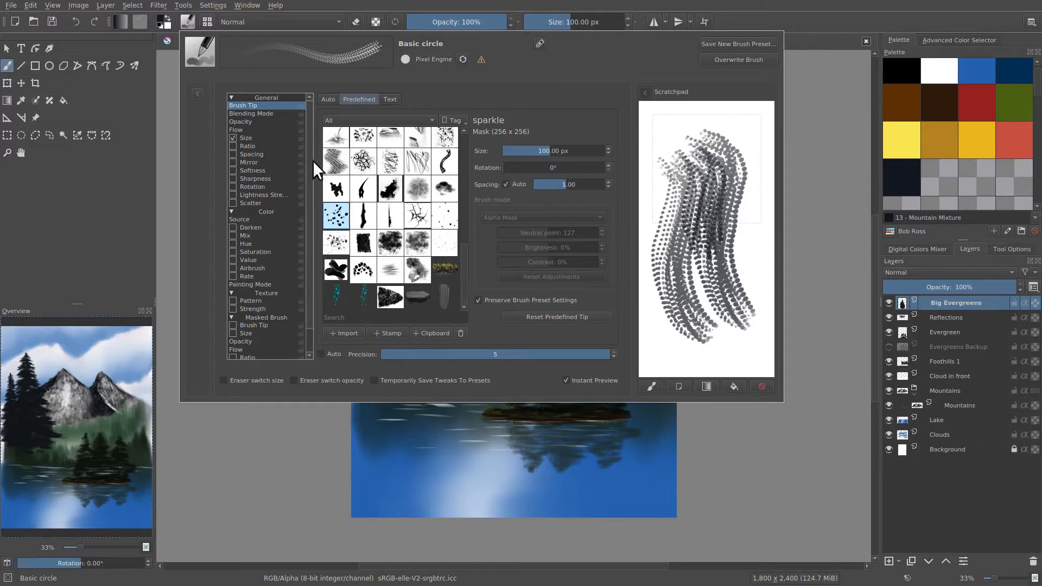
Enable brush rotation driven by Fuzzy Dab instead of Pressure, and clear the scratchpad.
left_click(239, 188)
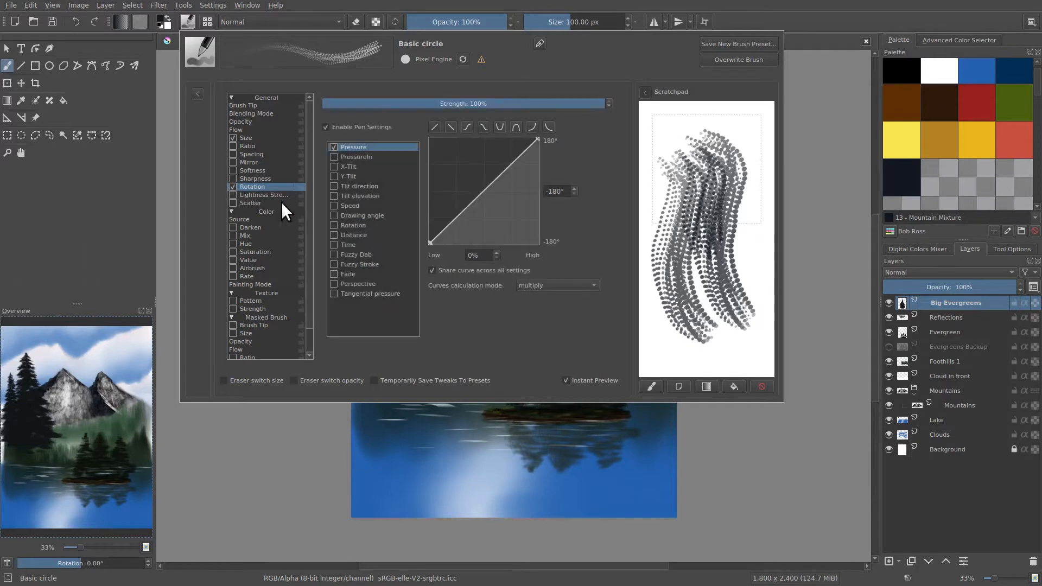
left_click(734, 388)
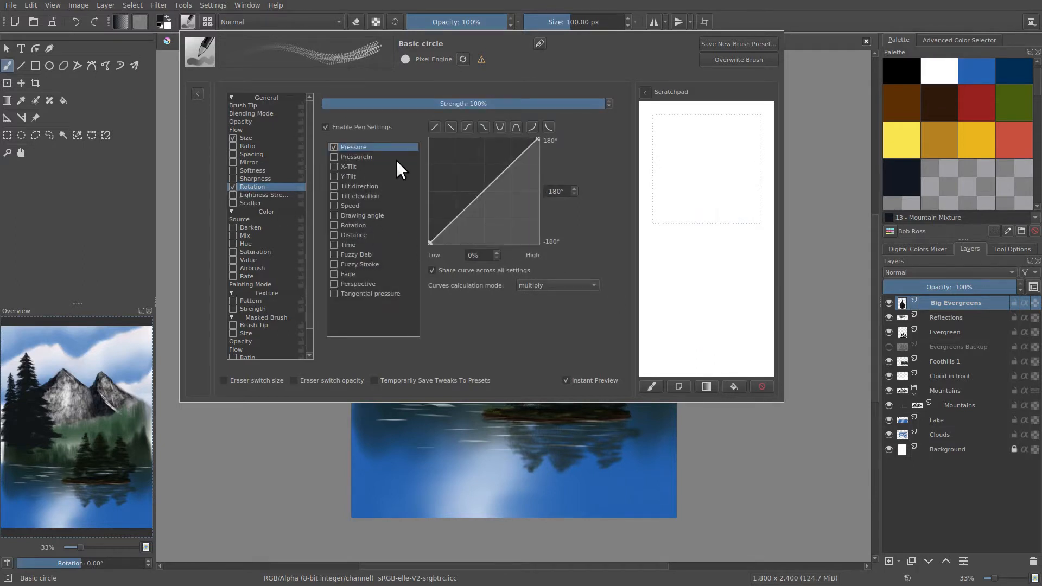
left_click(333, 148)
left_click(334, 255)
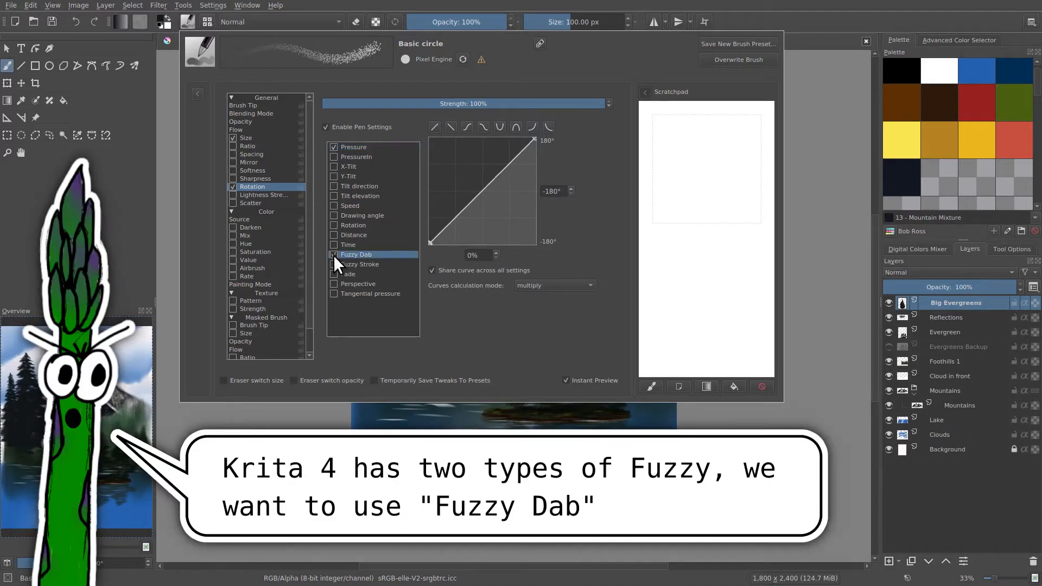
left_click(333, 147)
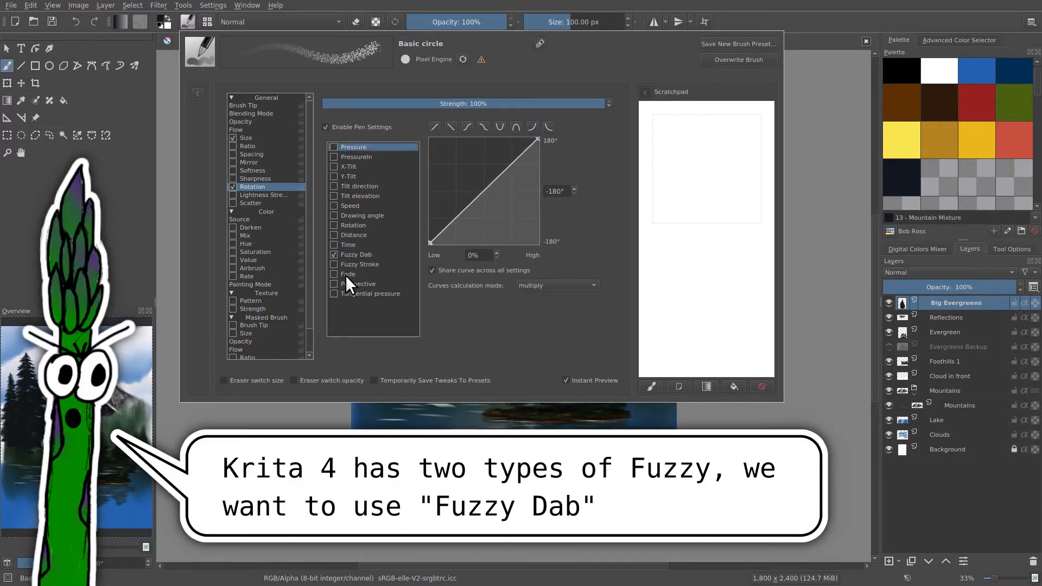
left_click(348, 254)
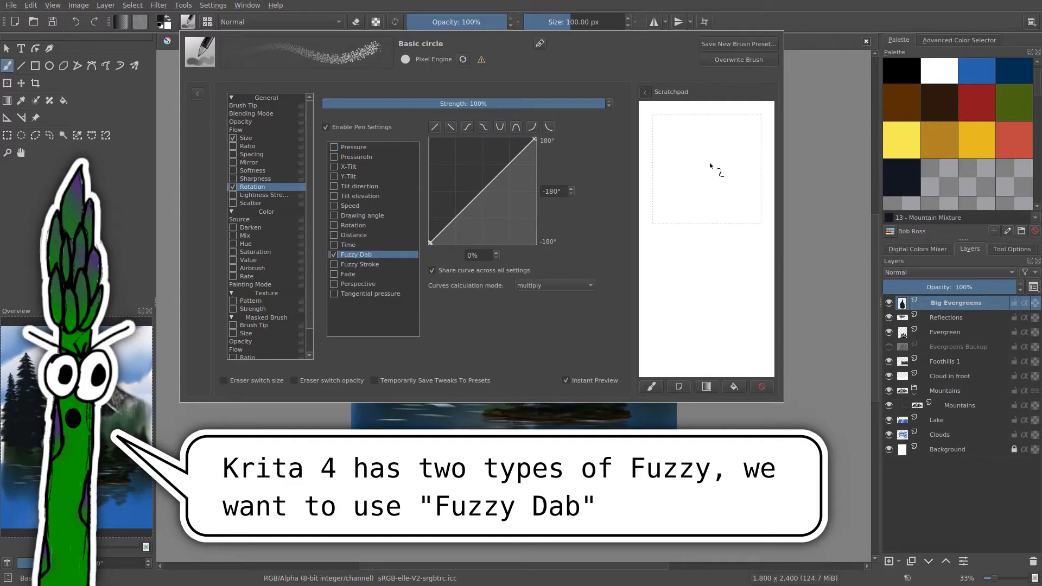
Test the Fuzzy Dab rotation with dense and long scratchpad strokes, clearing the scratchpad between and after them.
mouse_move(709, 165)
left_mouse_down()
mouse_move(702, 234)
mouse_move(727, 162)
mouse_move(734, 189)
mouse_move(705, 292)
mouse_move(710, 328)
mouse_move(684, 161)
mouse_move(663, 253)
mouse_move(665, 309)
left_mouse_up()
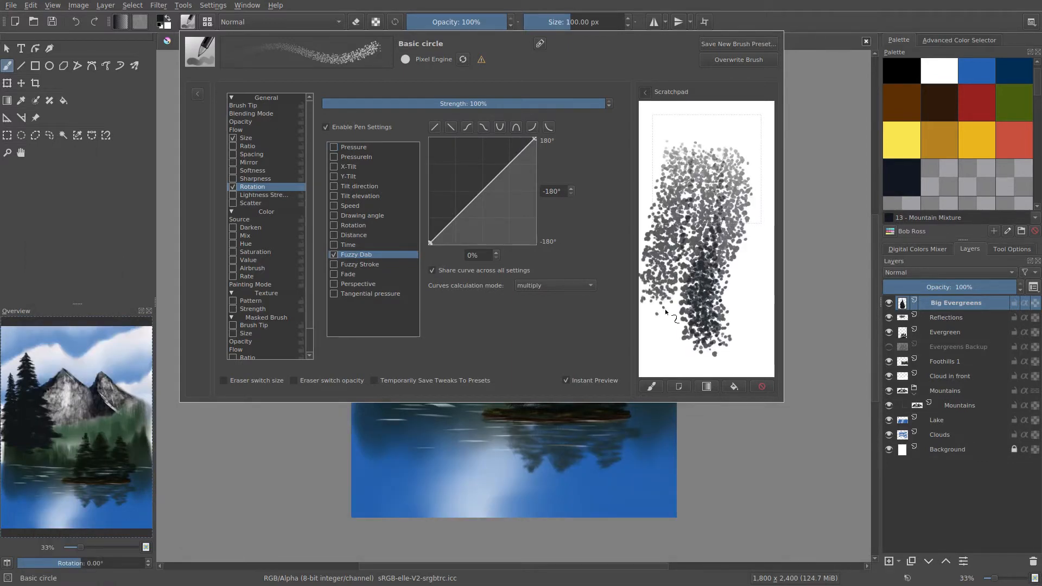
left_click(734, 387)
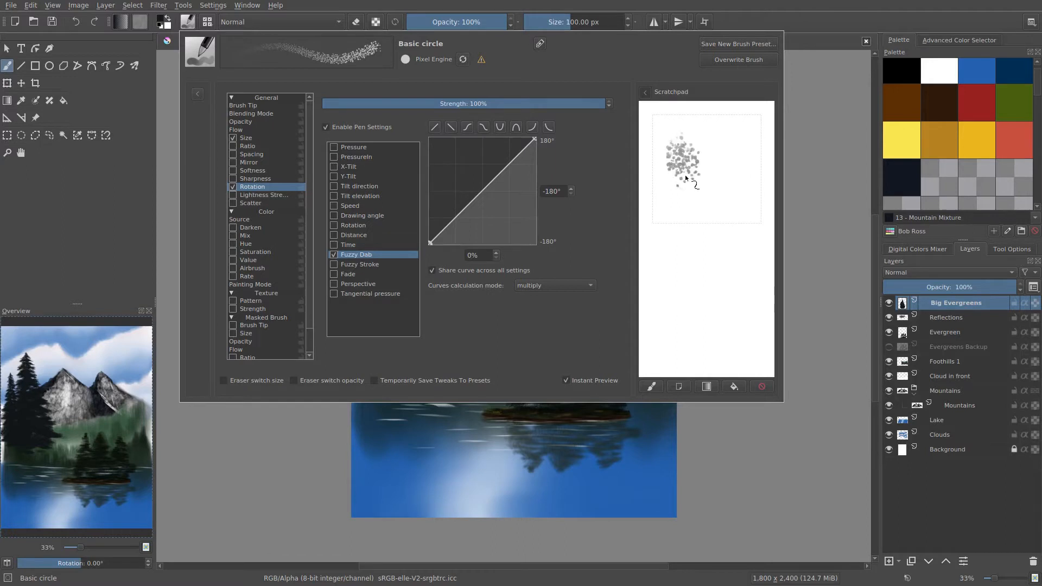
mouse_move(686, 177)
left_mouse_down()
mouse_move(673, 276)
mouse_move(706, 340)
left_mouse_up()
mouse_move(715, 139)
left_mouse_down()
mouse_move(742, 183)
mouse_move(714, 269)
mouse_move(752, 341)
left_mouse_up()
left_click(728, 383)
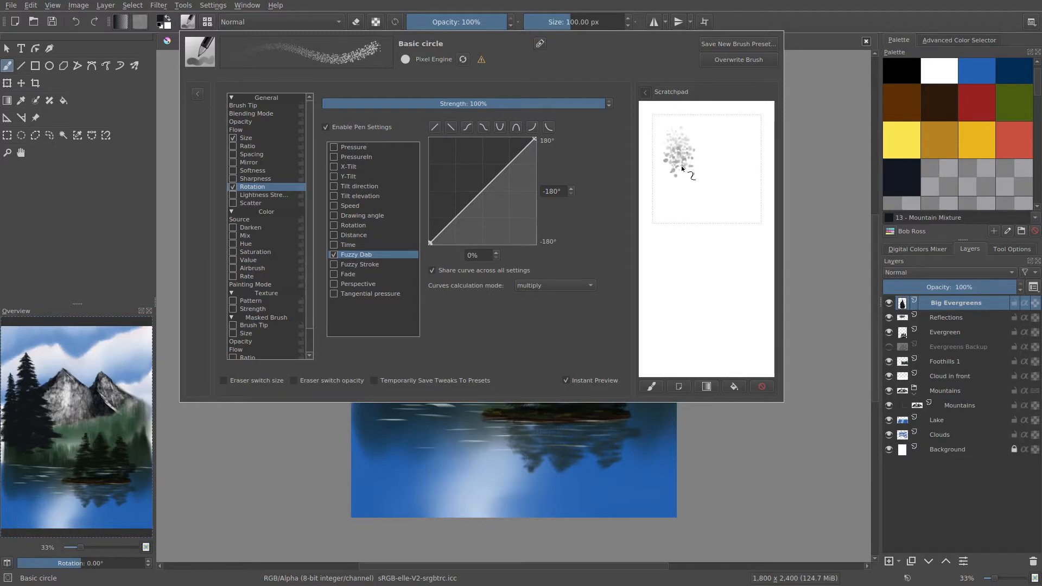
Review the pressure curves for brush size and opacity while painting light and heavy test strokes, and clear the scratchpad.
left_click_drag(681, 165, 688, 293)
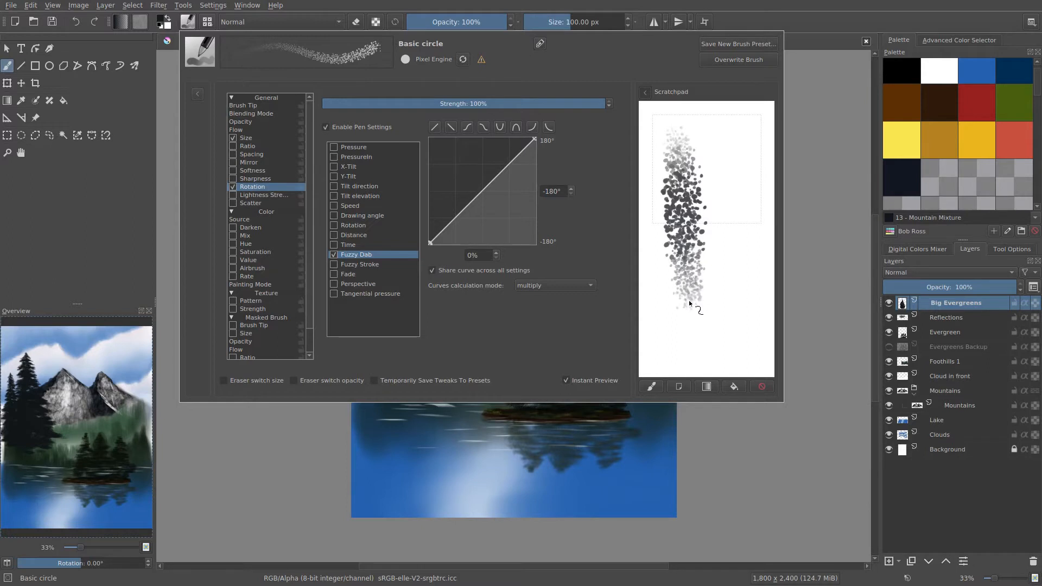
mouse_move(714, 337)
left_mouse_down()
mouse_move(740, 339)
mouse_move(754, 312)
mouse_move(746, 286)
left_mouse_up()
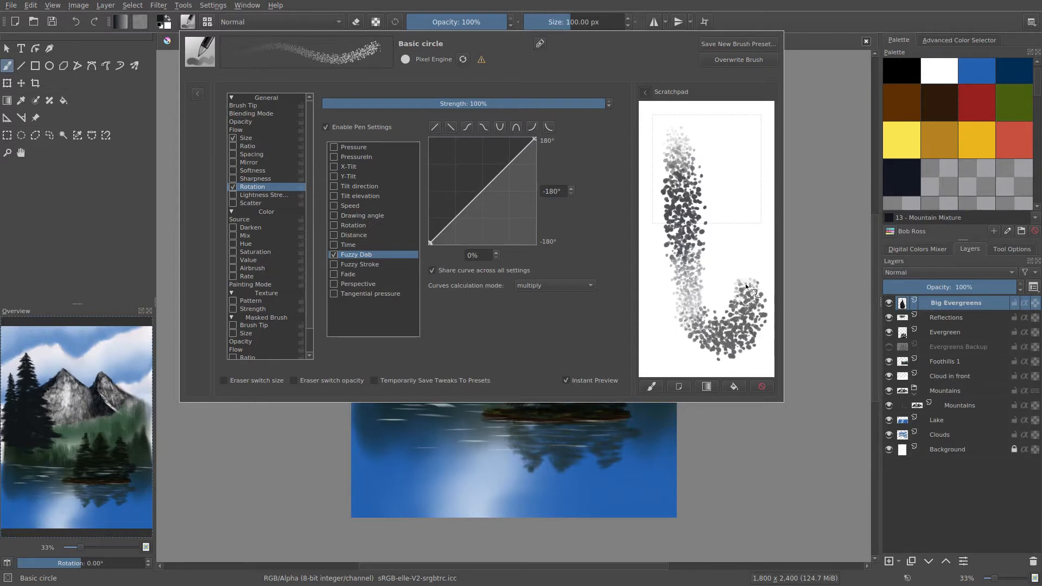
left_click(265, 139)
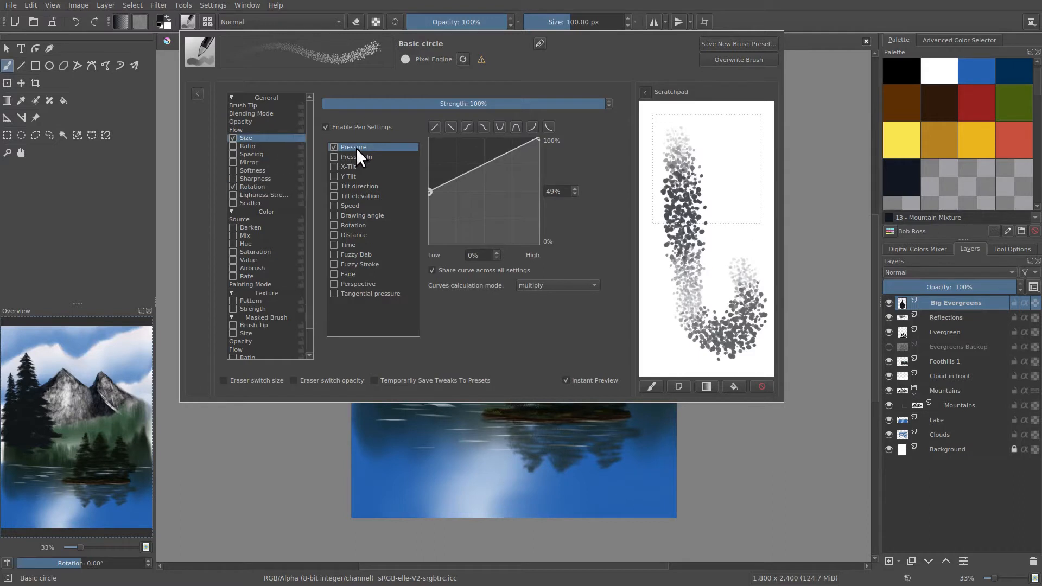
left_click(253, 122)
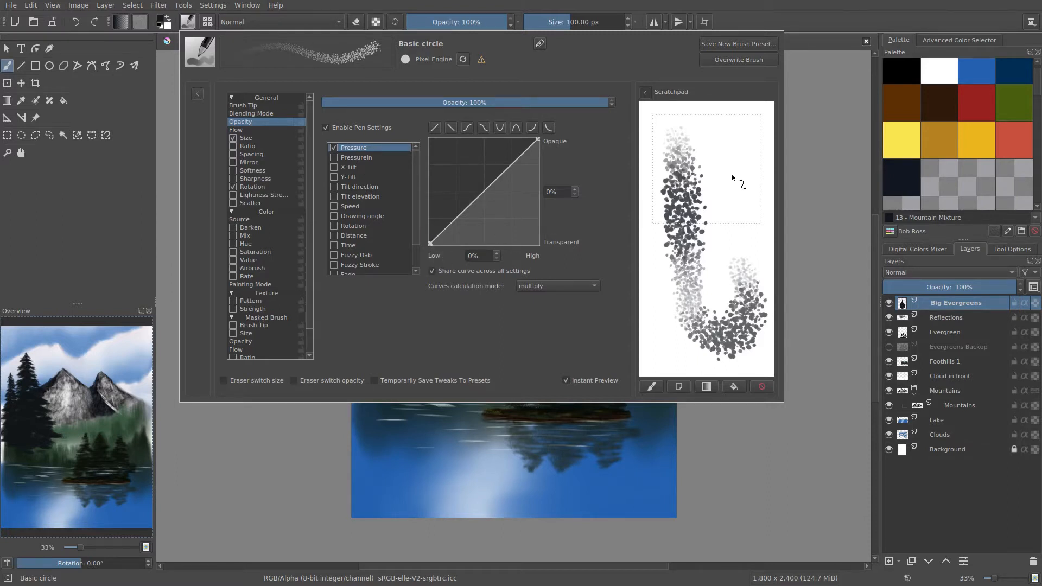
left_click_drag(726, 177, 700, 291)
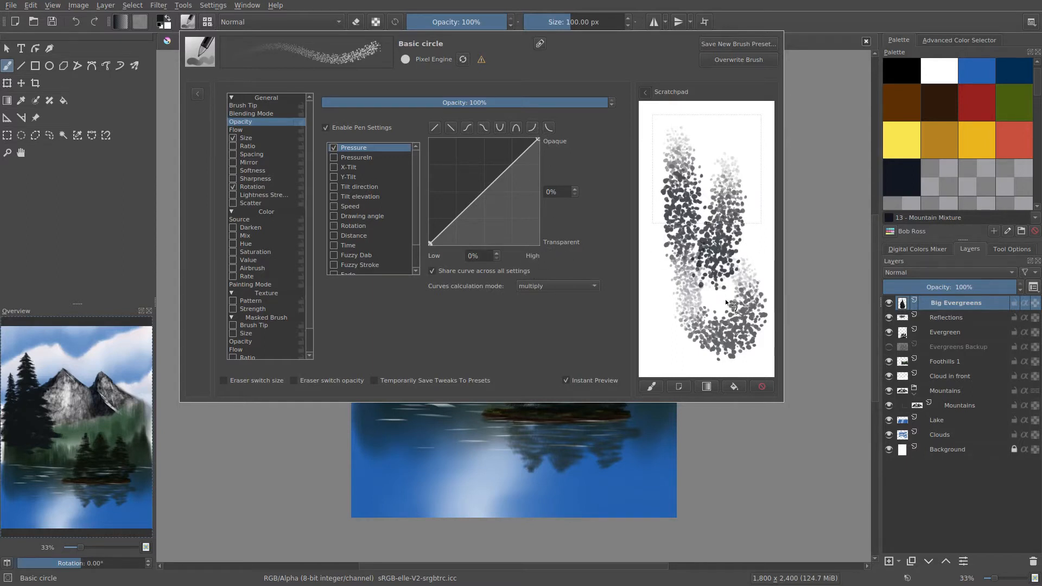
left_click(728, 383)
Set the painting color to Sap Green from the Bob Ross palette and reopen the brush settings.
left_click(1009, 100)
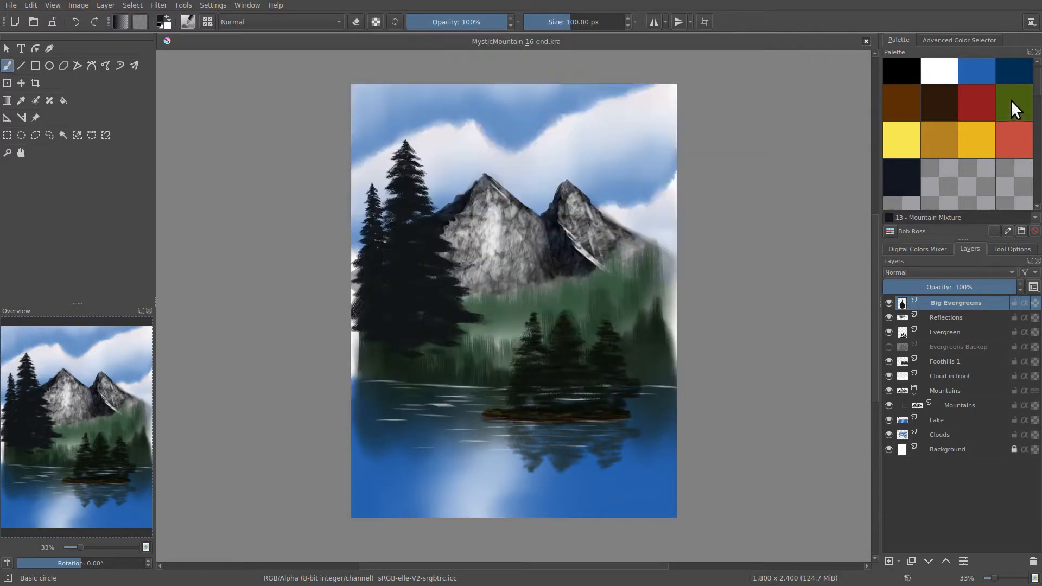
left_click(1007, 100)
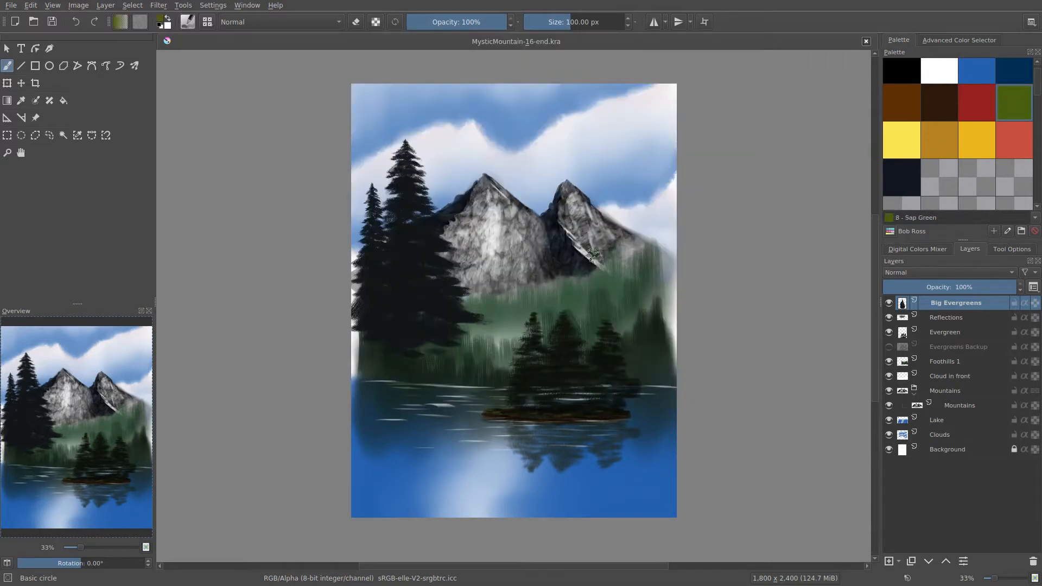
right_click(609, 247)
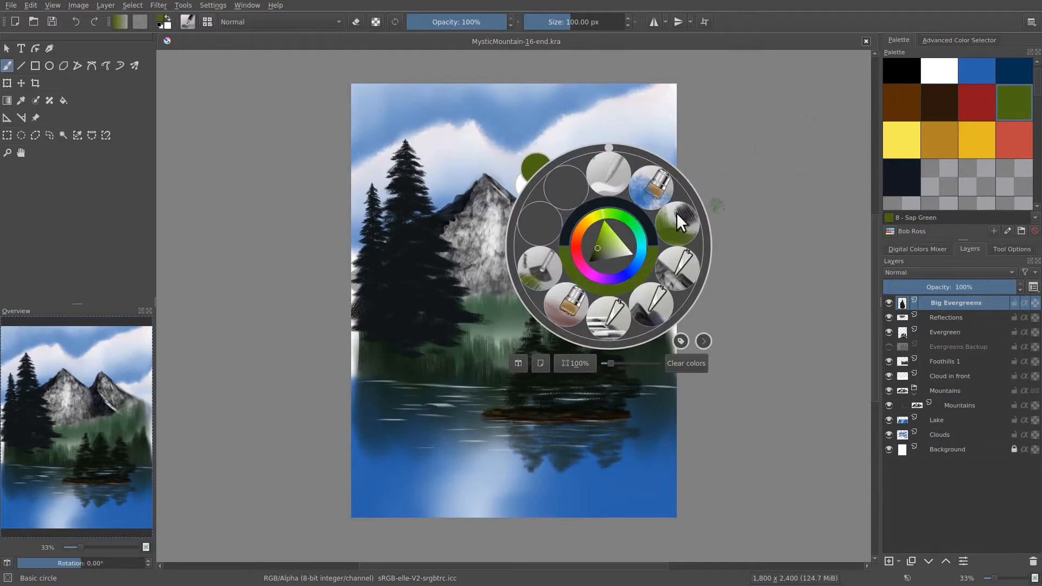
left_click(732, 164)
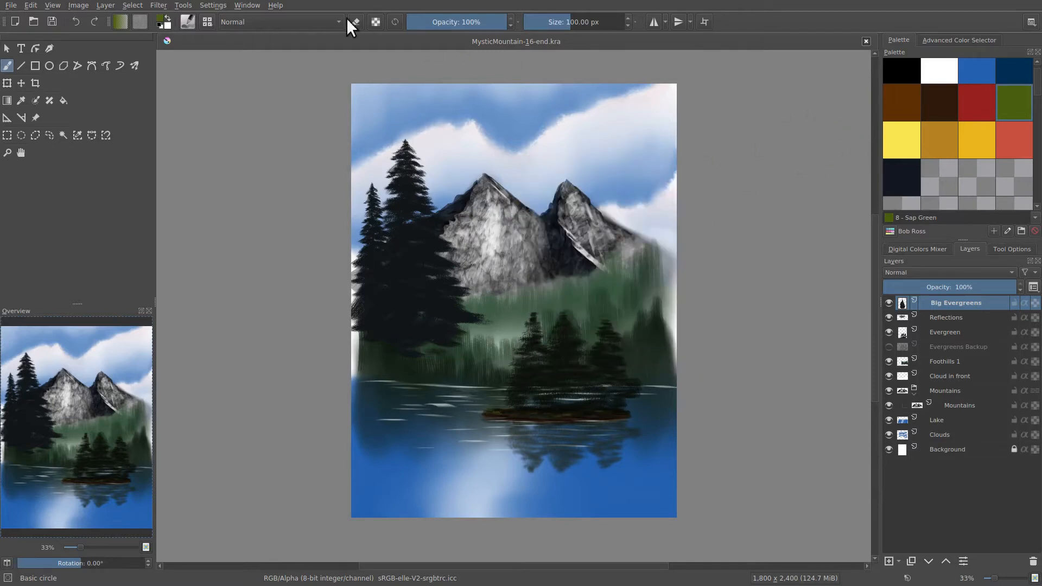
left_click(192, 17)
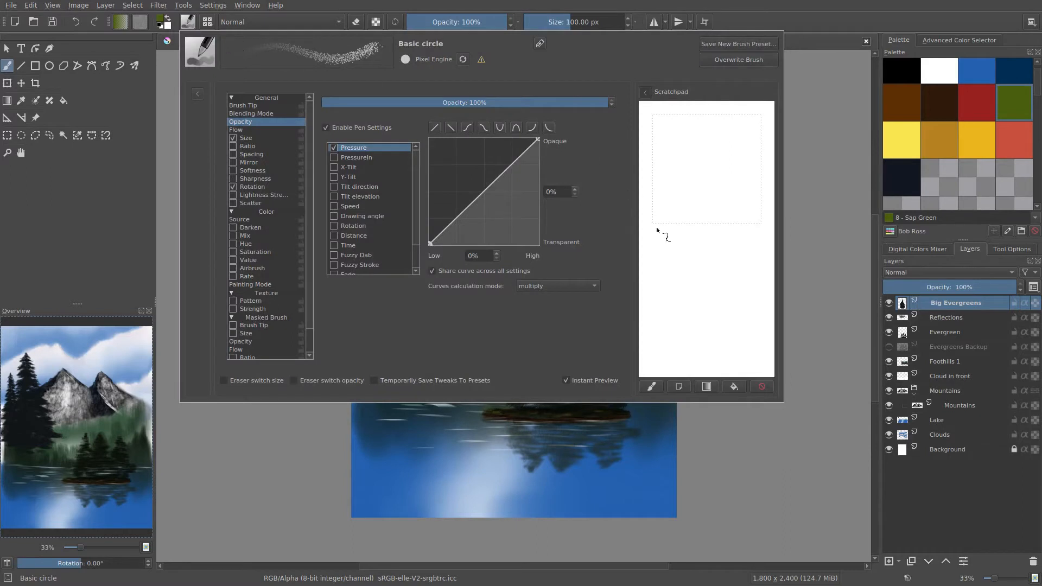
Paint several batches of slanted Sap Green foliage strokes across the scratchpad, clearing it after each batch.
mouse_move(656, 228)
left_mouse_down()
mouse_move(759, 214)
mouse_move(710, 230)
mouse_move(713, 280)
mouse_move(685, 147)
mouse_move(751, 252)
mouse_move(712, 267)
mouse_move(700, 301)
mouse_move(656, 199)
mouse_move(668, 147)
mouse_move(713, 147)
mouse_move(700, 201)
left_mouse_up()
mouse_move(713, 275)
left_mouse_down()
mouse_move(732, 330)
mouse_move(659, 304)
mouse_move(676, 298)
mouse_move(669, 252)
mouse_move(657, 271)
mouse_move(684, 244)
mouse_move(705, 174)
mouse_move(681, 207)
mouse_move(688, 233)
mouse_move(715, 155)
left_mouse_up()
left_click(733, 386)
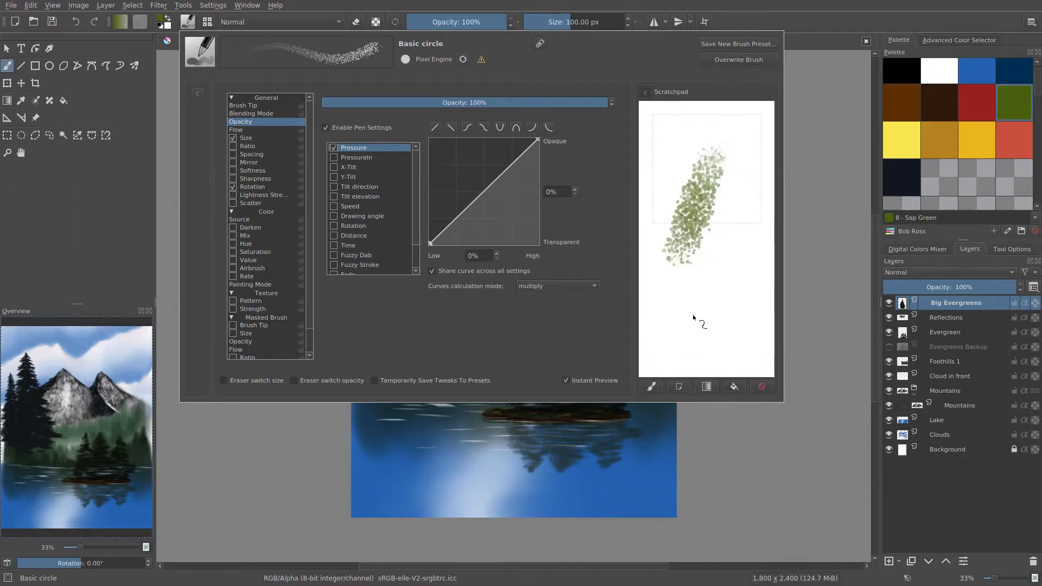
mouse_move(702, 304)
left_mouse_down()
mouse_move(764, 210)
mouse_move(720, 338)
mouse_move(773, 231)
mouse_move(730, 253)
mouse_move(724, 238)
mouse_move(761, 148)
left_mouse_up()
left_click_drag(656, 232, 669, 253)
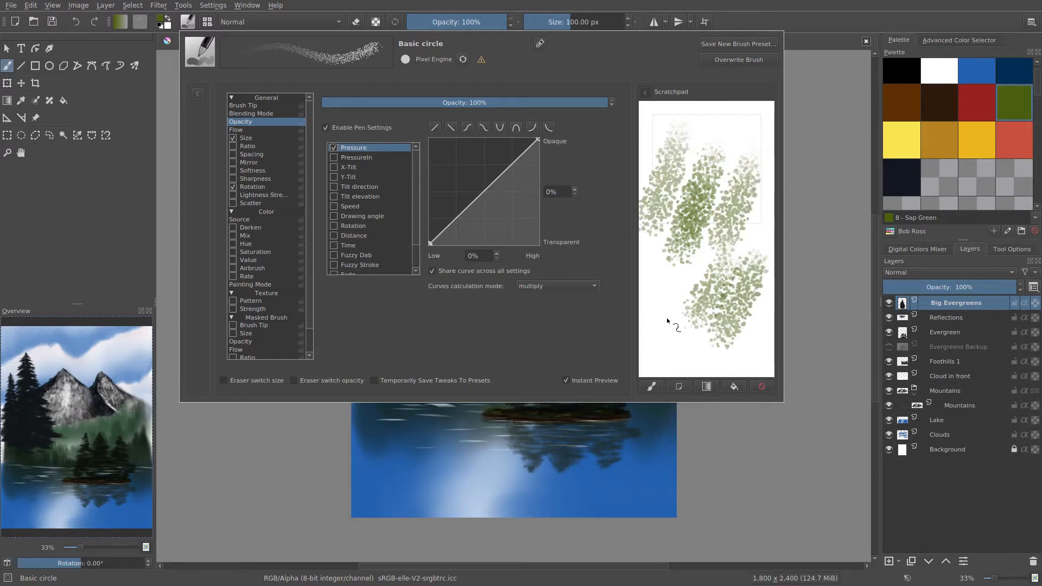
left_click_drag(665, 328, 673, 263)
left_click_drag(647, 310, 658, 257)
left_click(738, 383)
mouse_move(673, 341)
left_mouse_down()
mouse_move(690, 263)
mouse_move(742, 190)
left_mouse_up()
left_click_drag(673, 254, 683, 168)
left_click(732, 386)
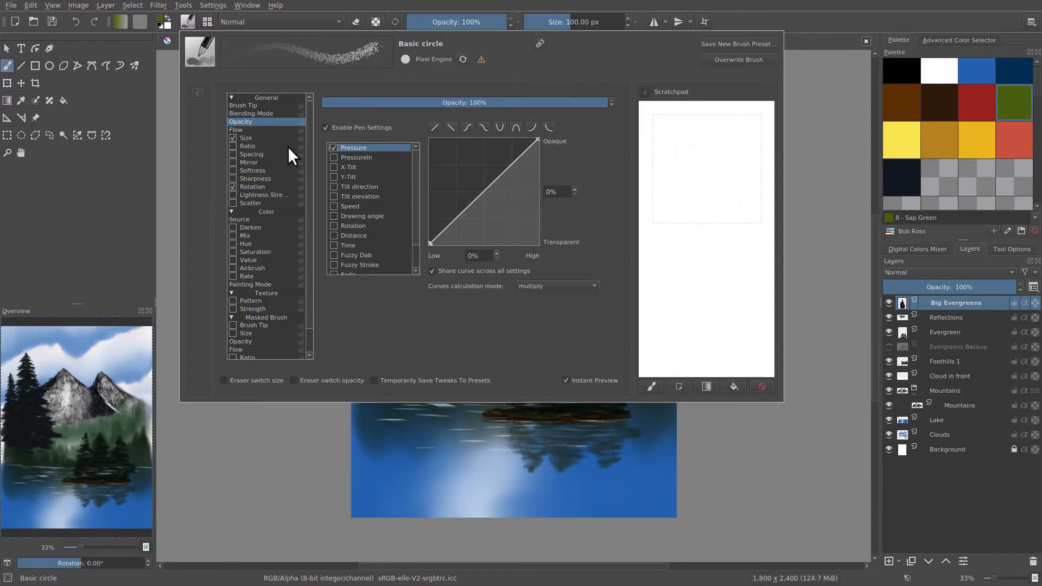
Show the size setting's pressure curve and compare heavy and light dabs and strokes on the scratchpad.
left_click(249, 139)
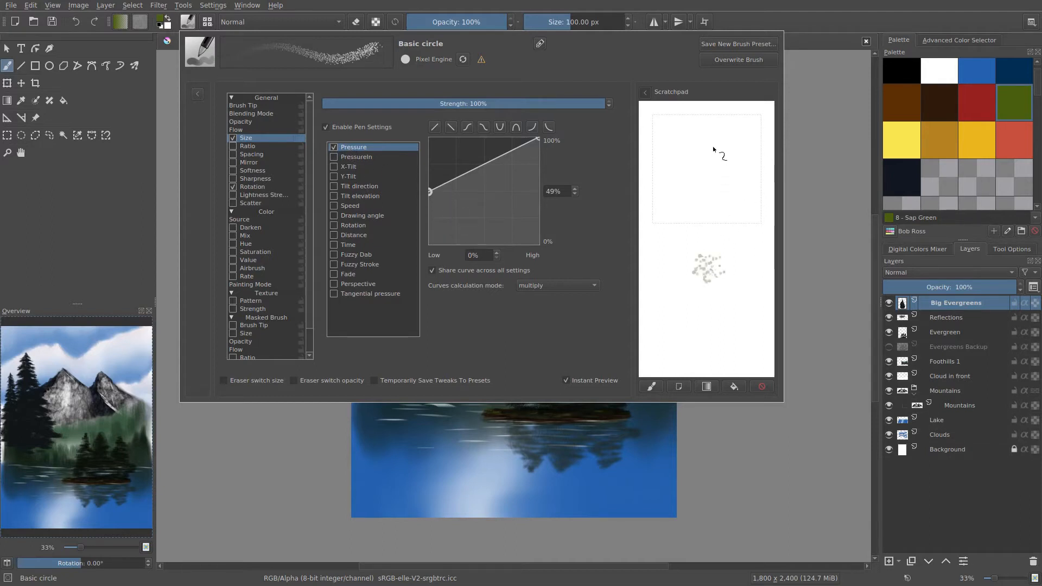
left_click_drag(709, 164, 704, 326)
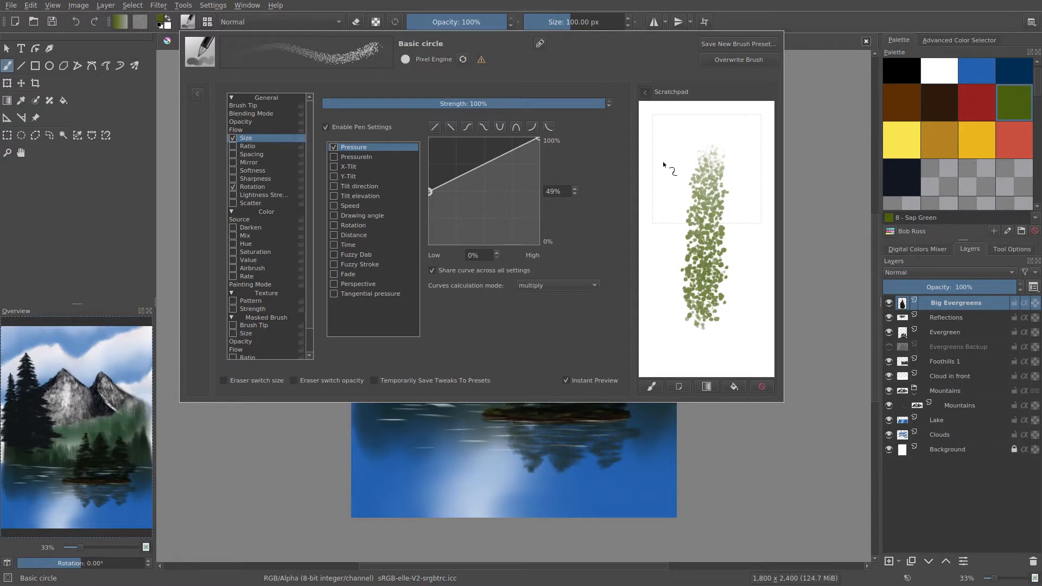
left_click_drag(659, 194, 672, 268)
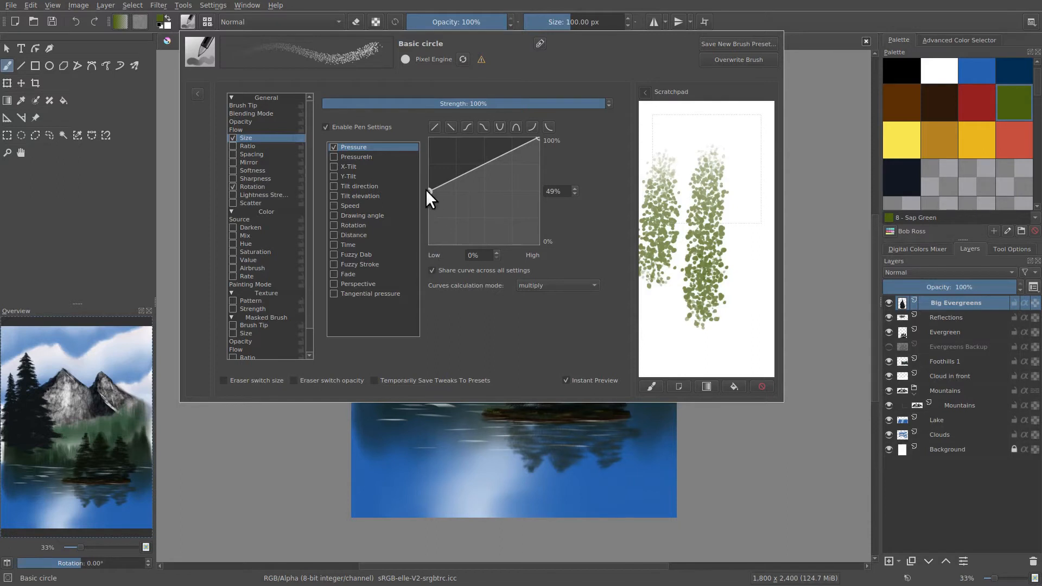
left_click(733, 386)
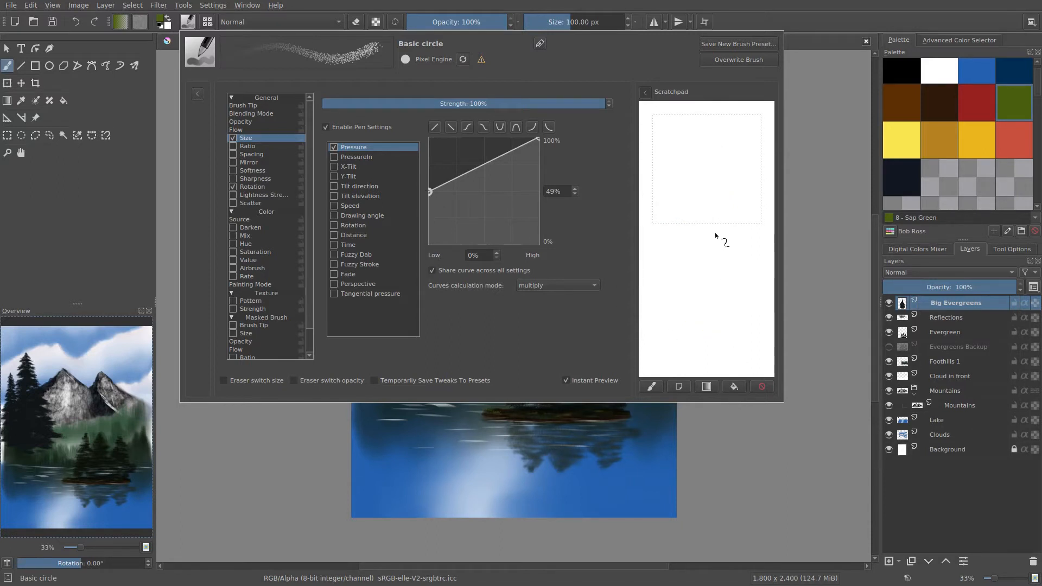
left_click_drag(714, 189, 711, 214)
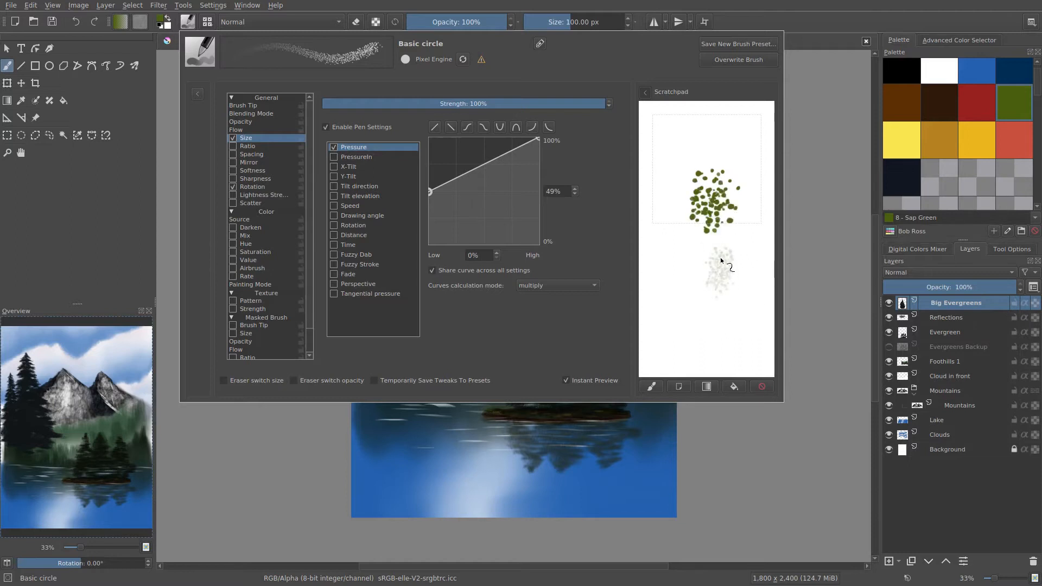
left_click_drag(721, 259, 723, 278)
Lower the starting point of the size pressure curve to 0%, test it with vertical strokes and clear the scratchpad.
left_click_drag(430, 191, 406, 293)
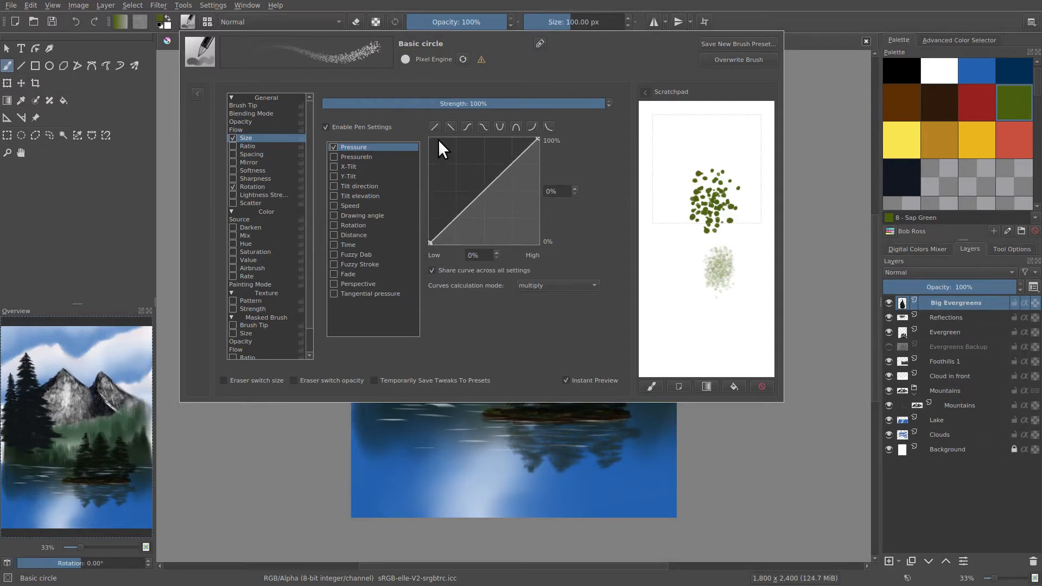
left_click(675, 139)
mouse_move(673, 159)
left_mouse_down()
mouse_move(678, 308)
mouse_move(727, 217)
left_mouse_up()
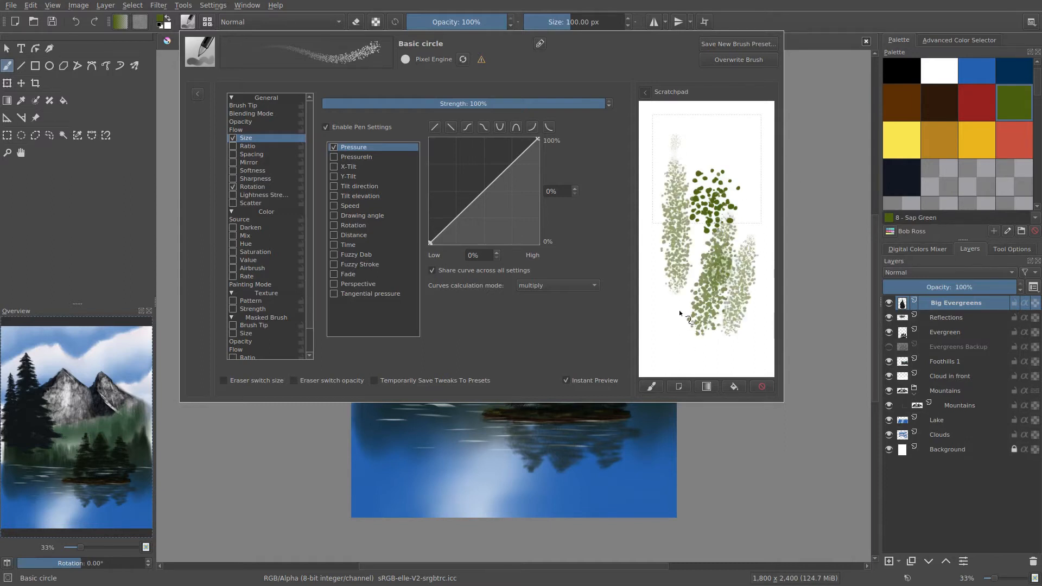
left_click(738, 385)
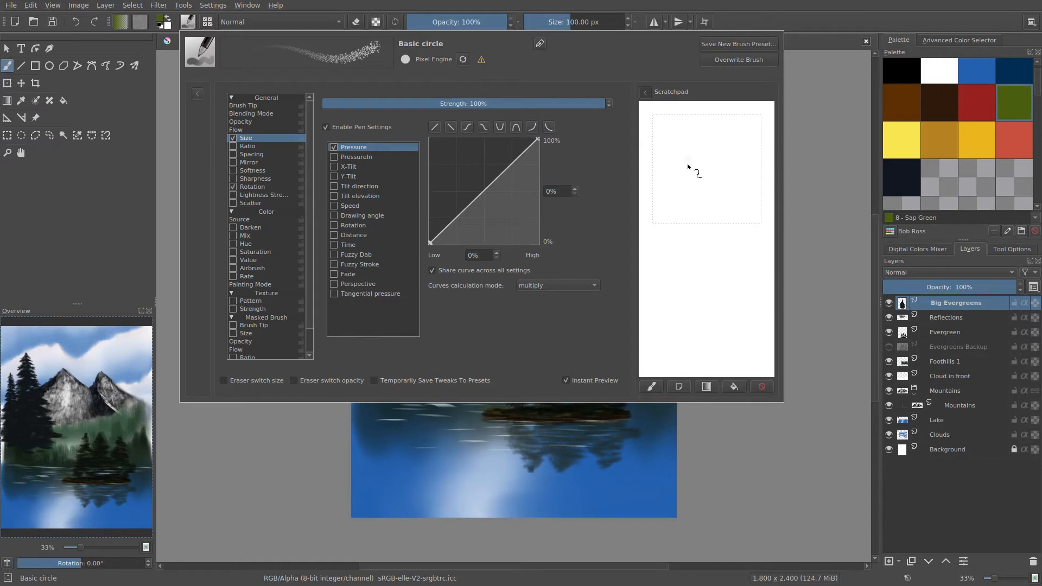
Paint four tapered tree shapes on the scratchpad with increasing pressure toward the base, and clear them.
left_click_drag(692, 261, 695, 299)
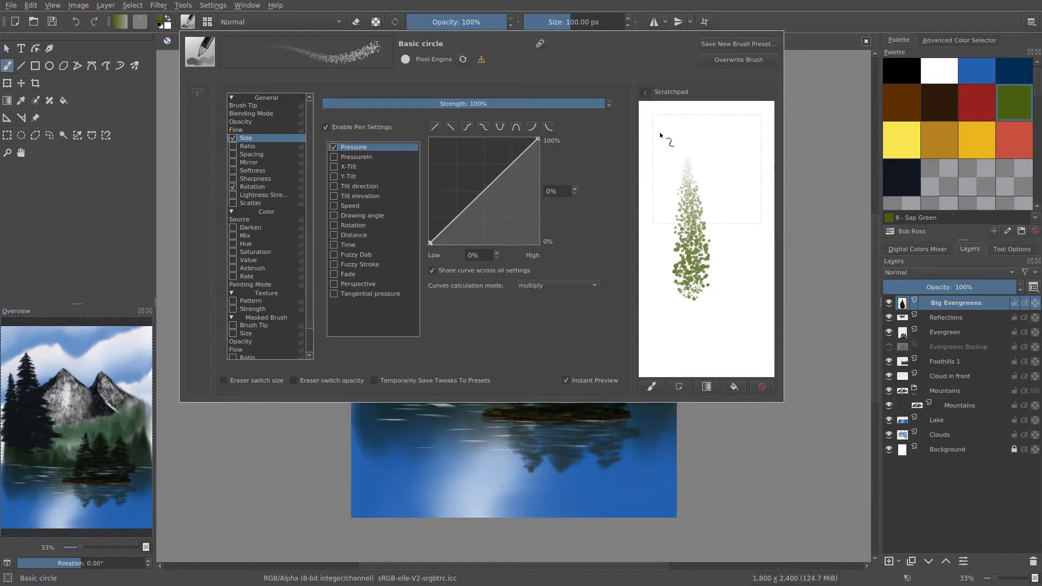
left_click_drag(655, 176, 653, 301)
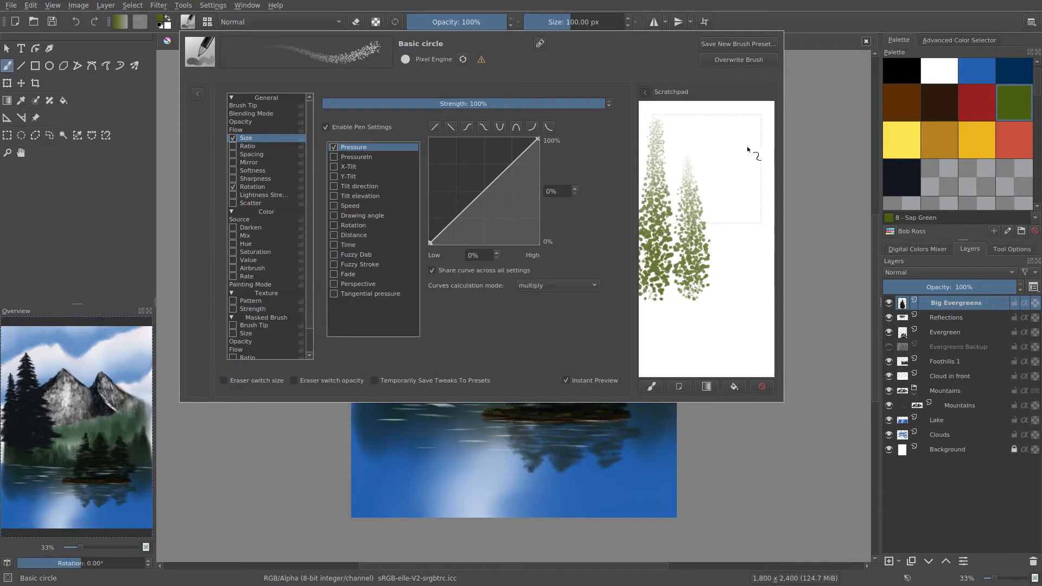
left_click_drag(747, 175, 746, 293)
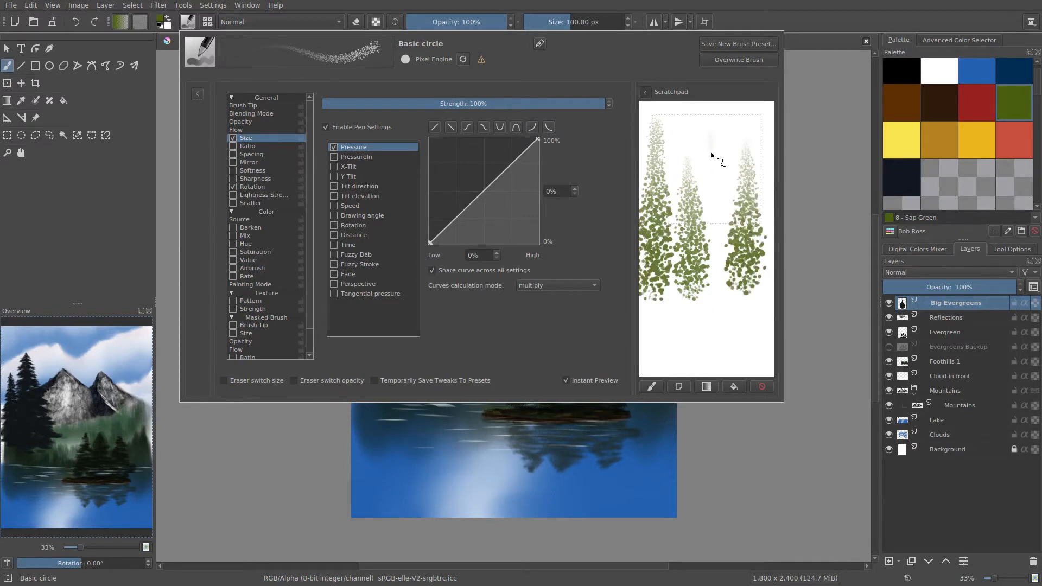
left_click_drag(711, 152, 711, 296)
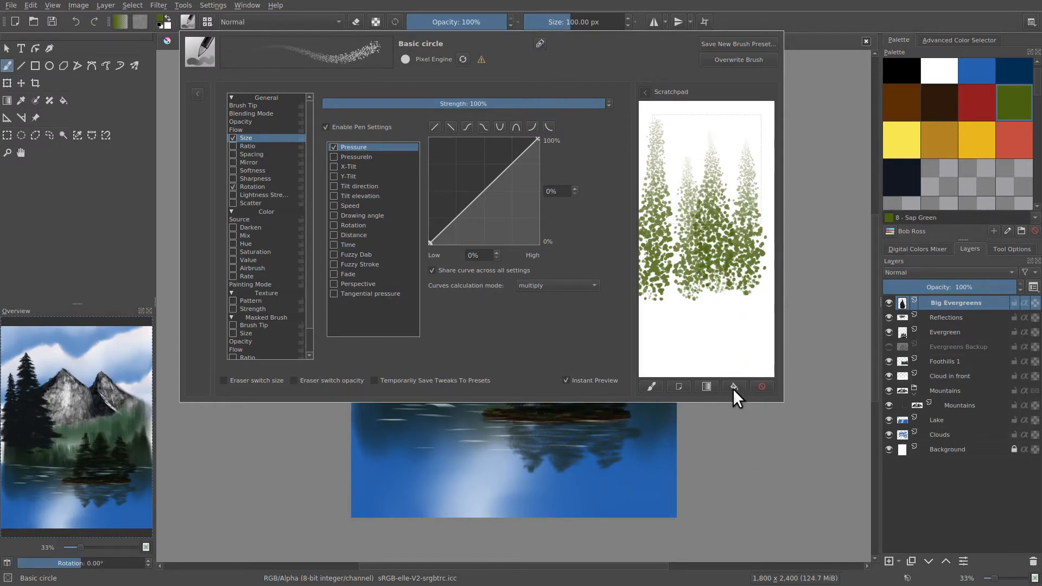
left_click(734, 387)
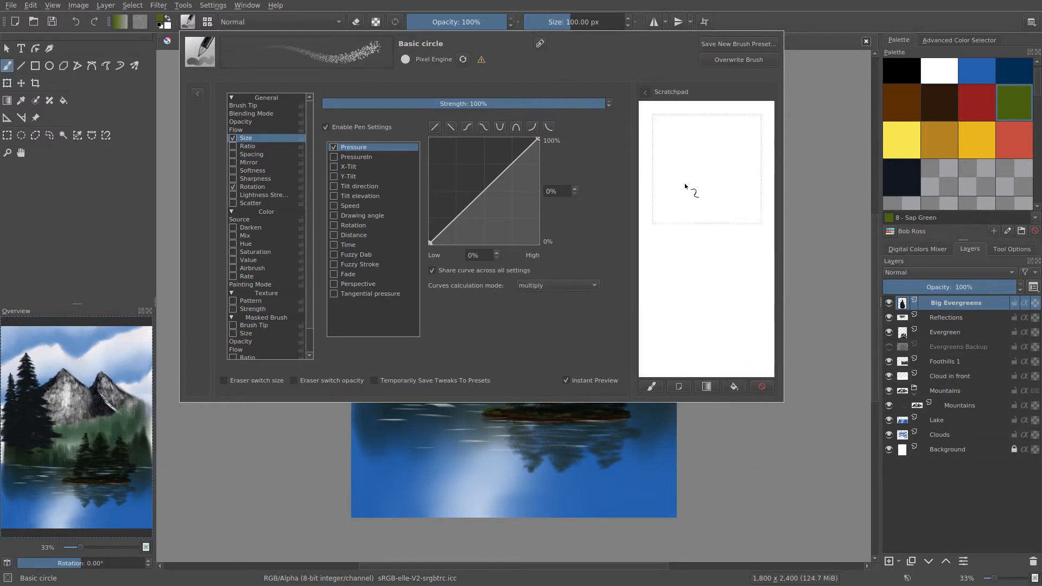
Fill the scratchpad with leafy clumps and upward foliage strokes of varying pressure, and clear it.
left_click_drag(684, 279, 699, 294)
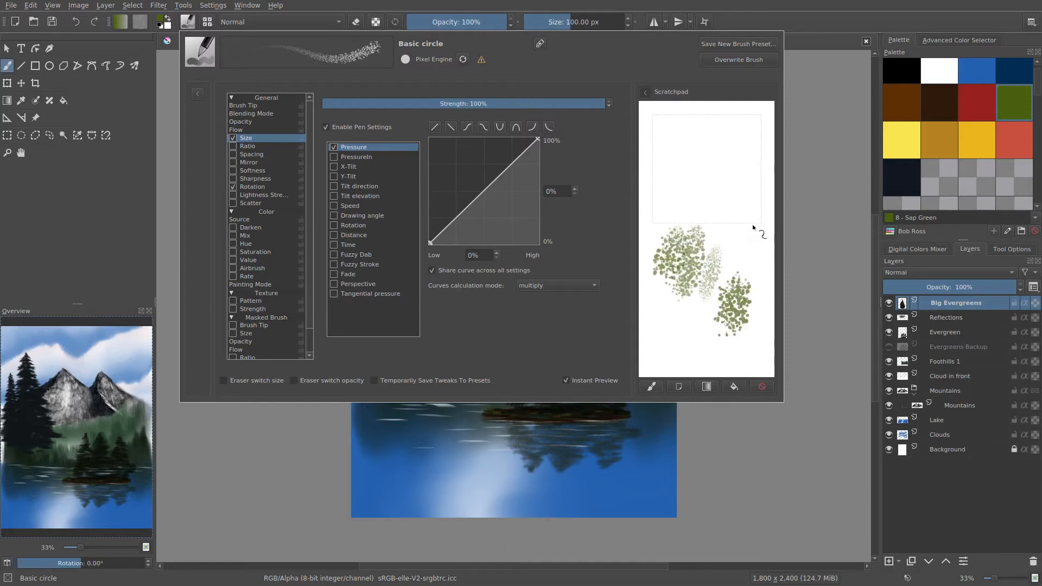
left_click_drag(724, 254, 731, 190)
left_click_drag(691, 218, 696, 140)
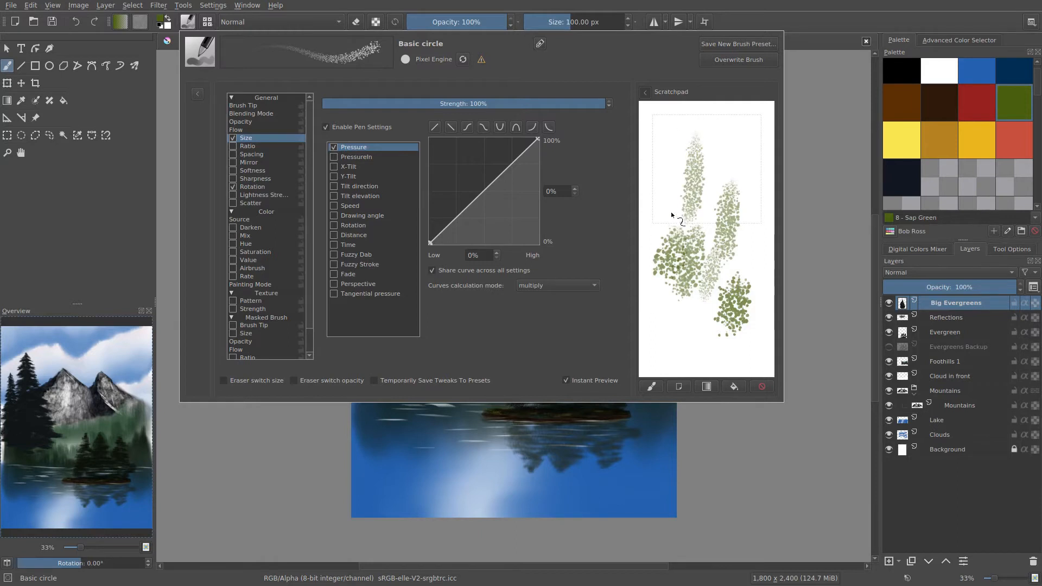
left_click_drag(671, 215, 671, 115)
mouse_move(713, 214)
left_mouse_down()
mouse_move(721, 134)
mouse_move(756, 117)
left_mouse_up()
left_click_drag(740, 240, 762, 161)
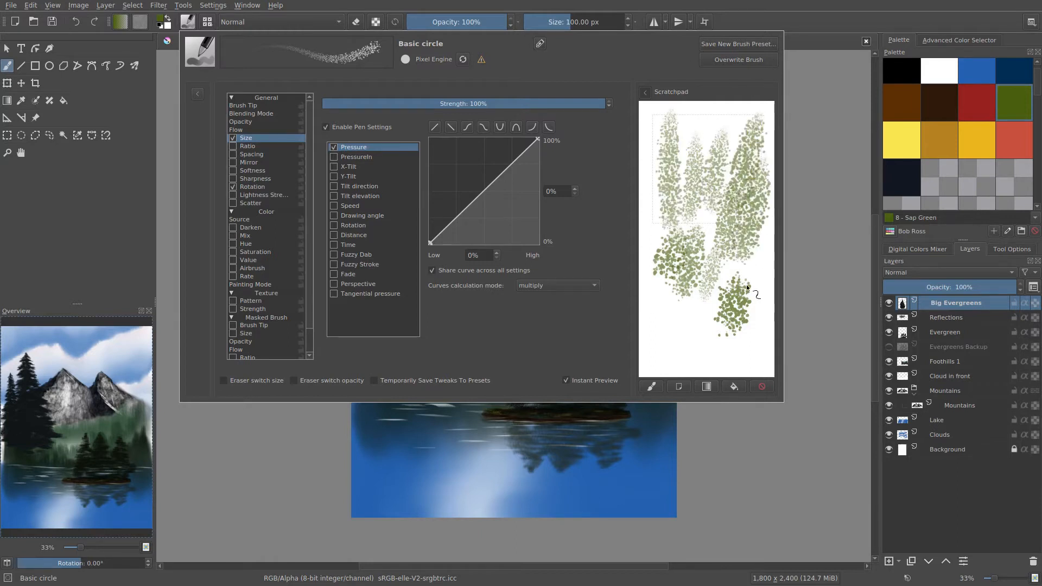
left_click_drag(752, 292, 761, 215)
left_click(733, 386)
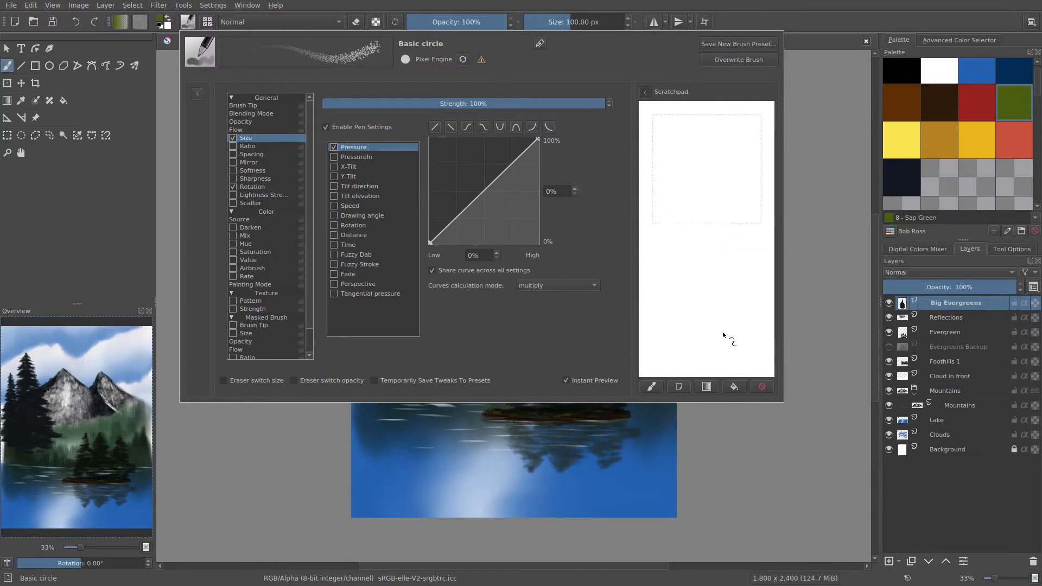
Paint slanted upward foliage strokes on the empty scratchpad and build up a dense leafy clump in its upper part.
left_click_drag(661, 321, 691, 216)
left_click_drag(703, 331, 719, 234)
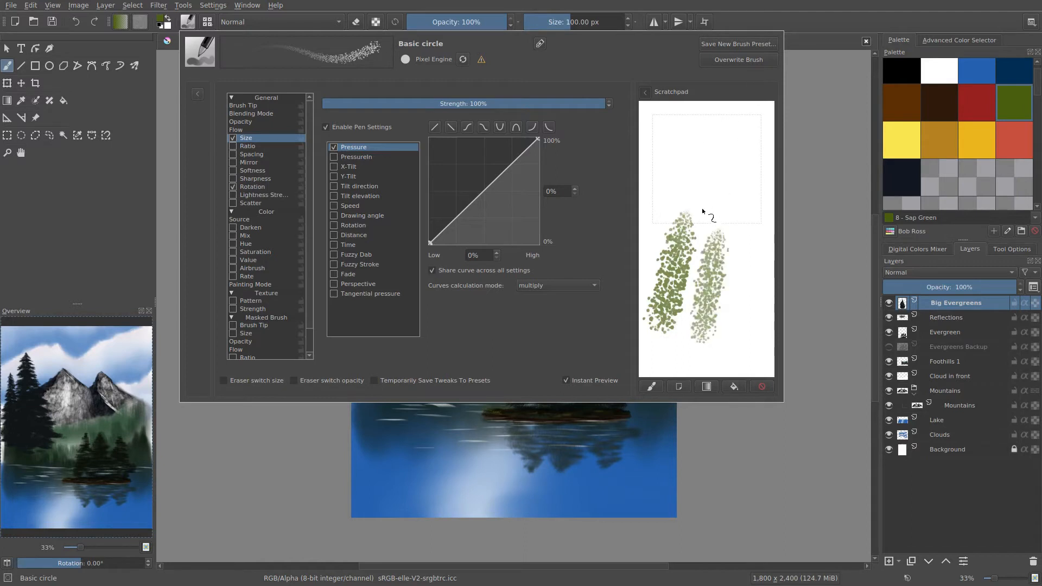
left_click_drag(707, 190, 711, 144)
left_click_drag(739, 209, 729, 130)
left_click_drag(682, 221, 703, 143)
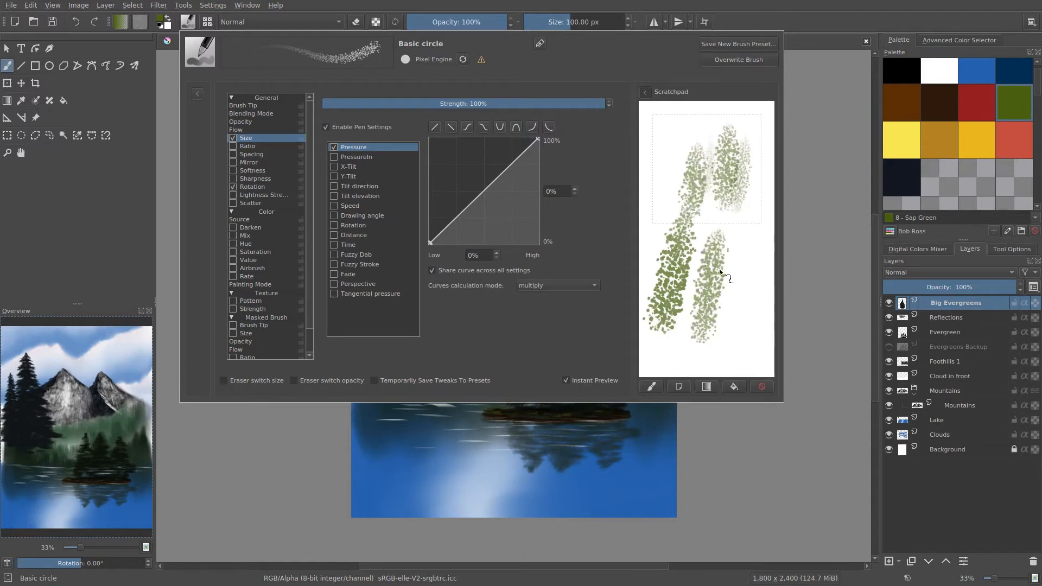
mouse_move(672, 223)
left_mouse_down()
mouse_move(691, 197)
mouse_move(657, 218)
mouse_move(681, 143)
mouse_move(673, 209)
mouse_move(694, 124)
mouse_move(705, 228)
left_mouse_up()
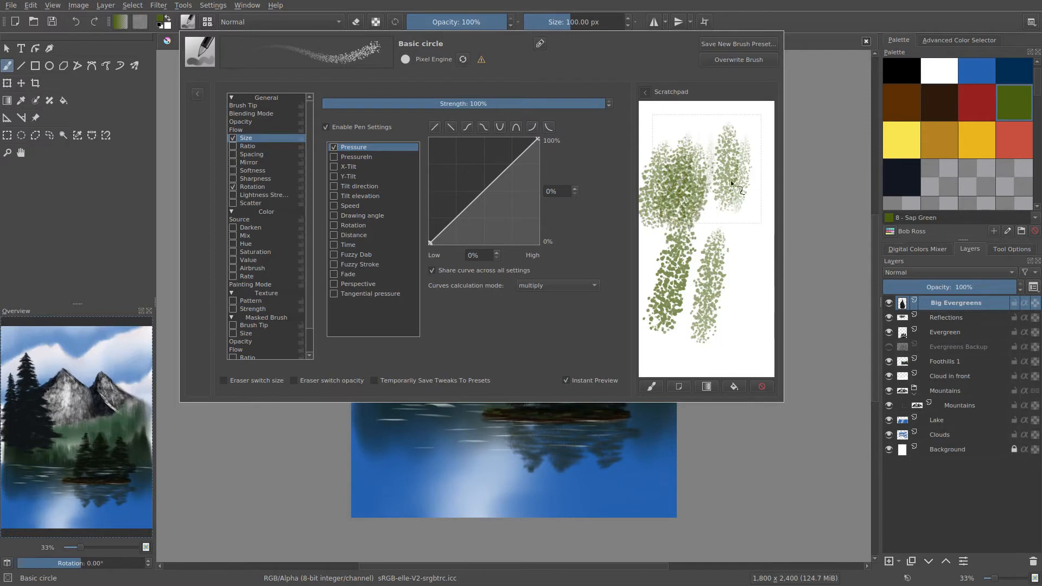
Merge the leafy clumps in the scratchpad's upper part, and bend the size pressure curve with a point at 56% input and 36% output.
mouse_move(745, 174)
left_mouse_down()
mouse_move(699, 228)
mouse_move(686, 136)
left_mouse_up()
mouse_move(653, 211)
left_mouse_down()
mouse_move(669, 114)
mouse_move(706, 165)
left_mouse_up()
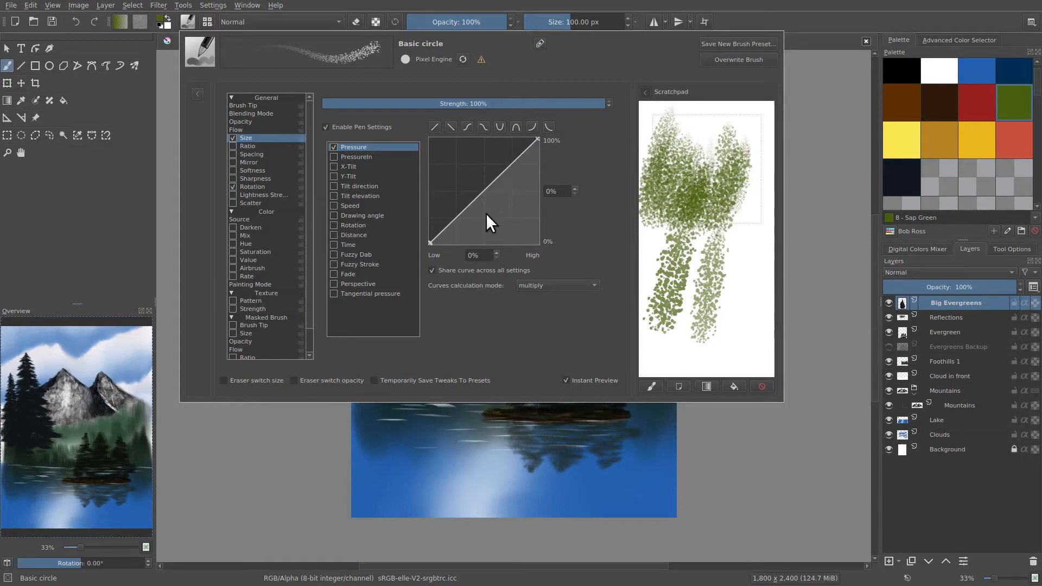
left_click(483, 190)
left_click_drag(483, 191, 489, 206)
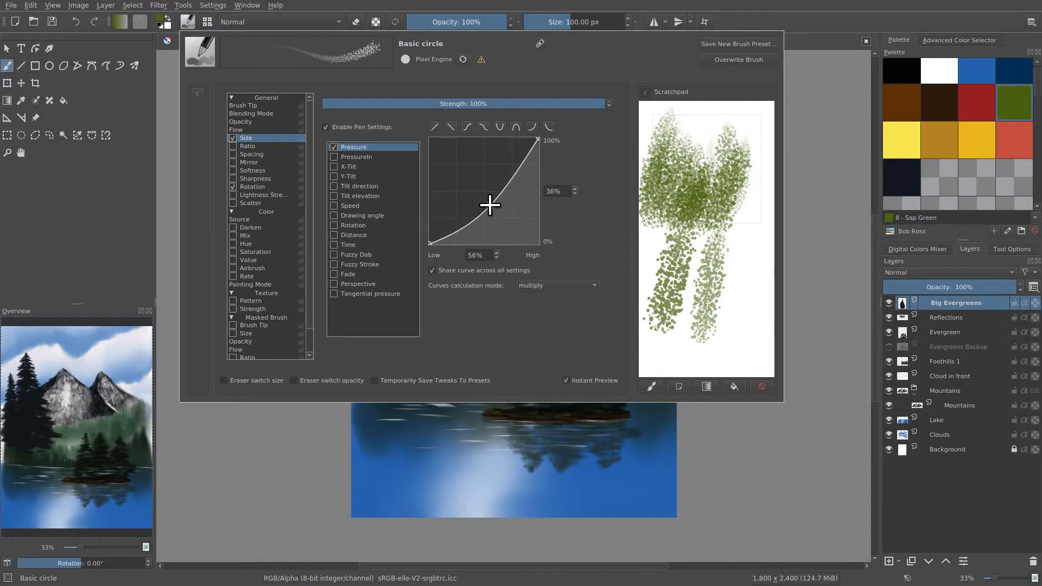
Clear the scratchpad, paint tapered vertical foliage strokes across it to test the bent size curve, and clear it again.
left_click(735, 386)
left_click_drag(715, 275, 715, 234)
left_click_drag(669, 291, 670, 199)
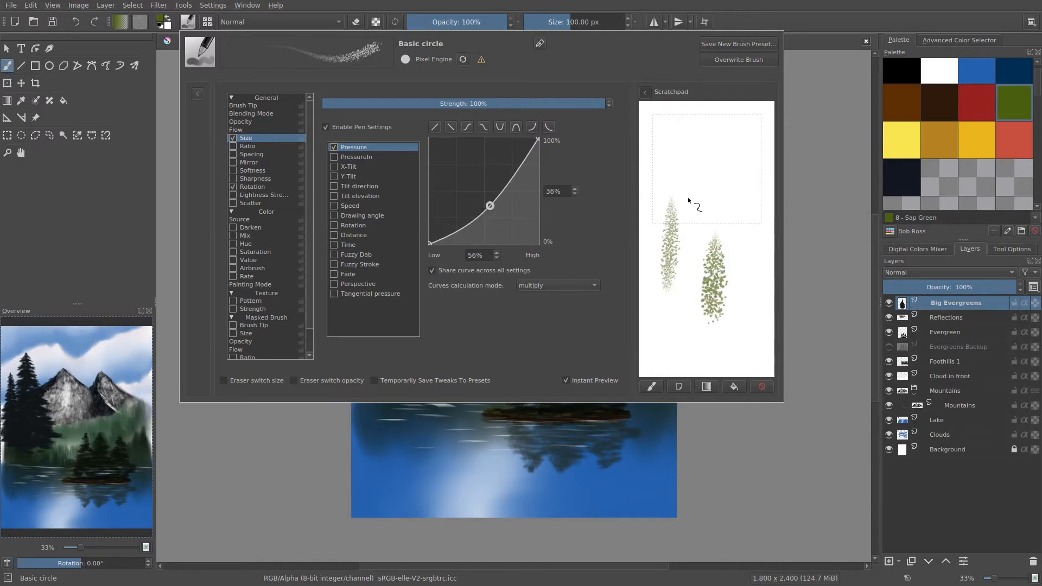
left_click_drag(687, 271, 690, 161)
left_click_drag(734, 274, 735, 185)
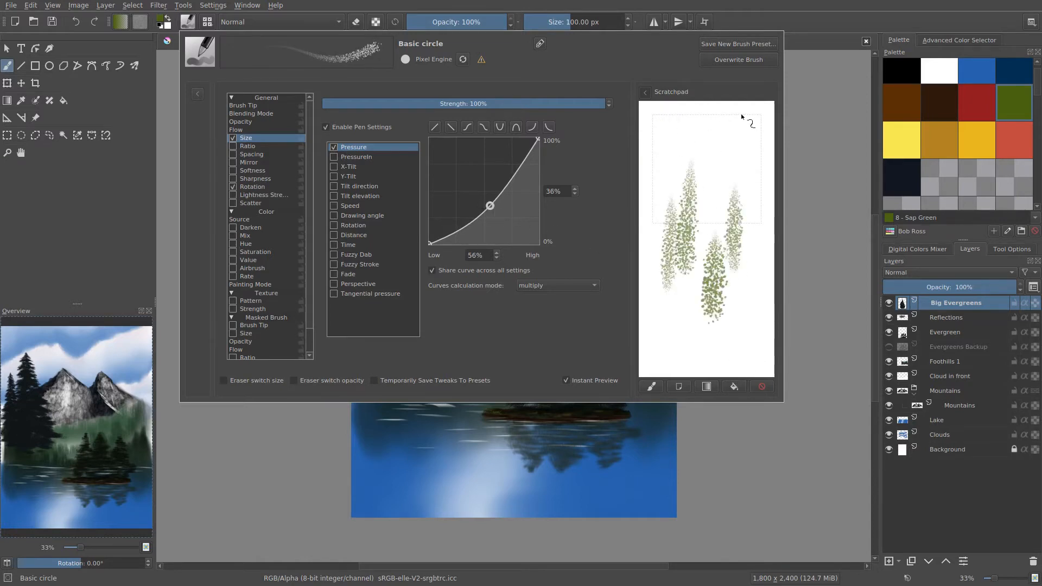
left_click_drag(711, 246, 711, 140)
left_click_drag(652, 225, 651, 108)
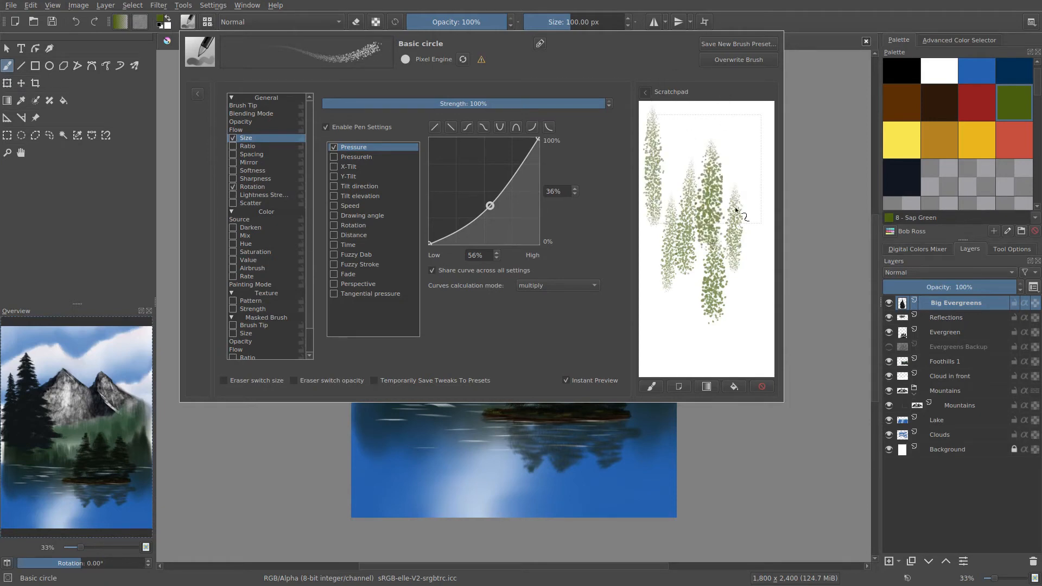
left_click_drag(753, 267, 755, 172)
mouse_move(743, 113)
left_mouse_down()
mouse_move(735, 159)
mouse_move(749, 334)
left_mouse_up()
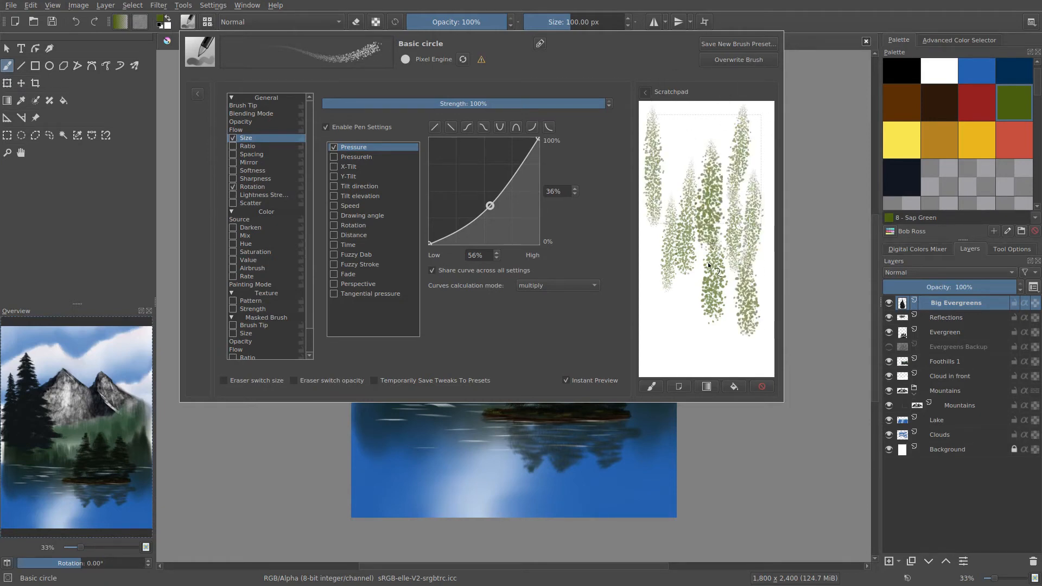
mouse_move(661, 353)
left_mouse_down()
mouse_move(651, 274)
mouse_move(700, 207)
left_mouse_up()
left_click(731, 386)
Paint slanted upward foliage strokes with varying pressure on the empty scratchpad, and clear them.
mouse_move(688, 352)
left_mouse_down()
mouse_move(710, 290)
mouse_move(733, 281)
mouse_move(752, 184)
left_mouse_up()
left_click_drag(697, 259, 730, 157)
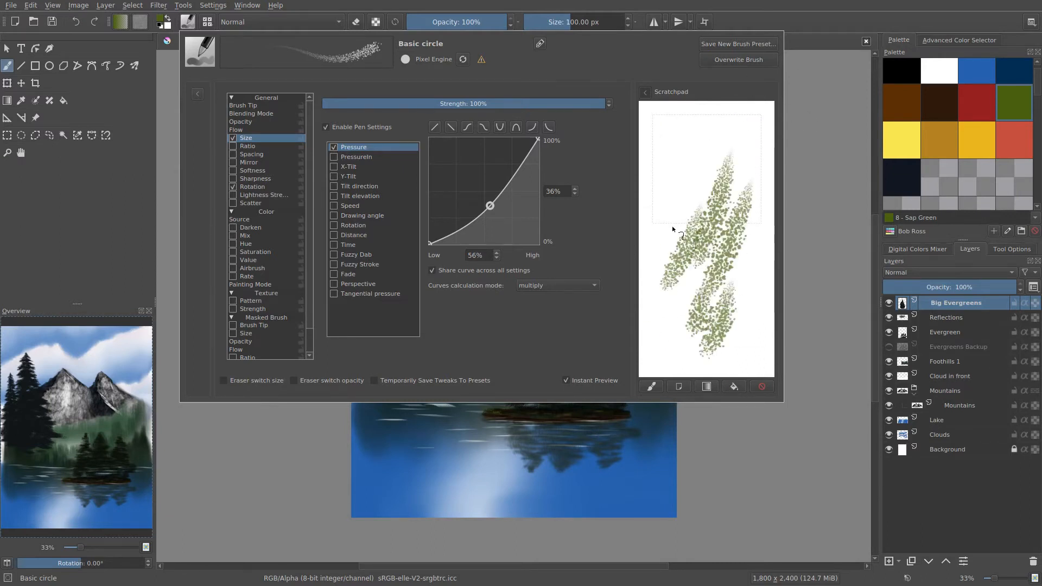
mouse_move(671, 226)
left_mouse_down()
mouse_move(703, 139)
mouse_move(672, 142)
left_mouse_up()
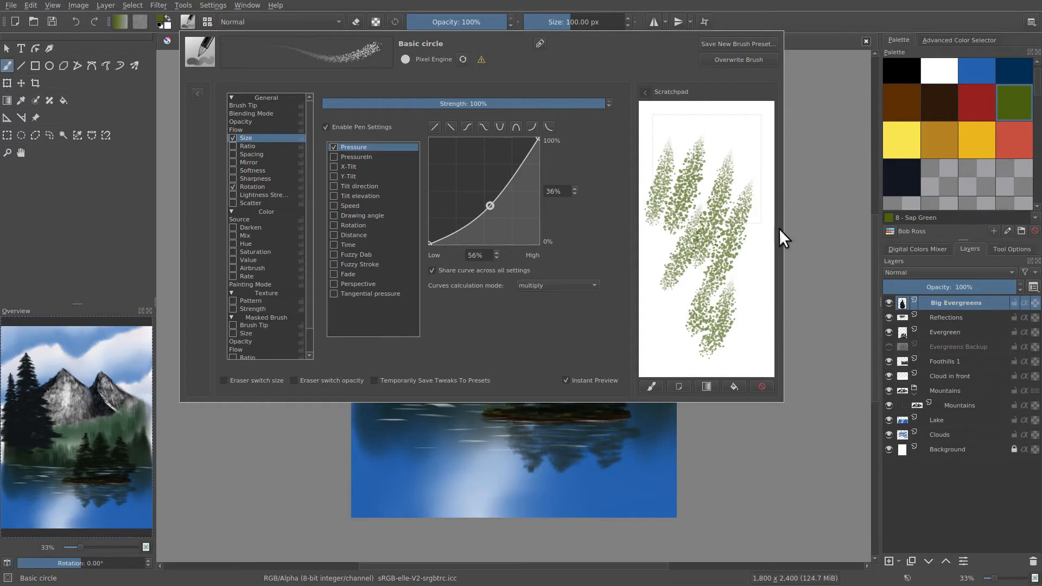
left_click(733, 386)
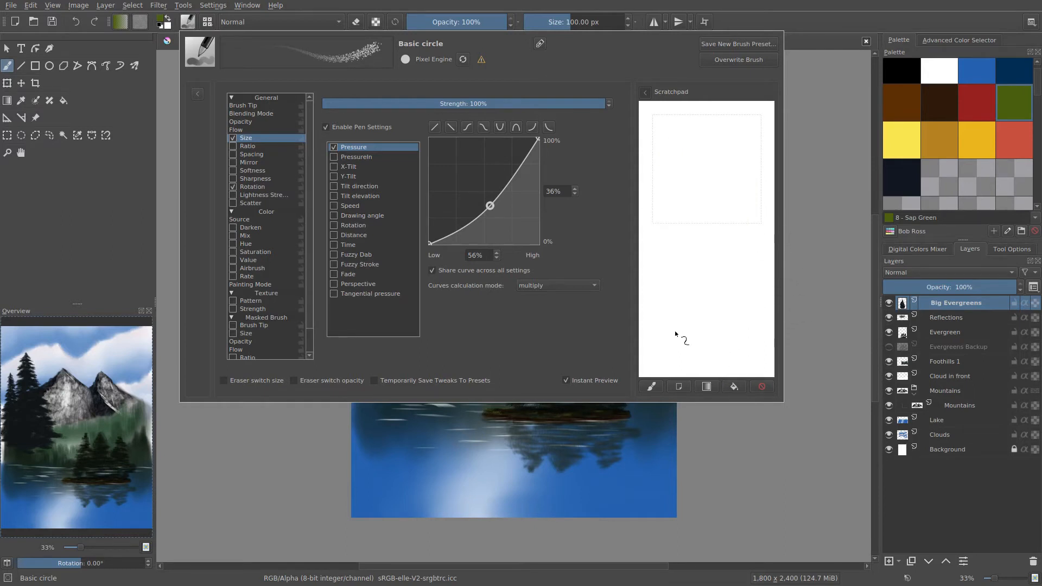
Paint separate slanted foliage strokes in the lower and upper parts of the empty scratchpad, filling the thumbnail frame.
left_click_drag(670, 337, 694, 292)
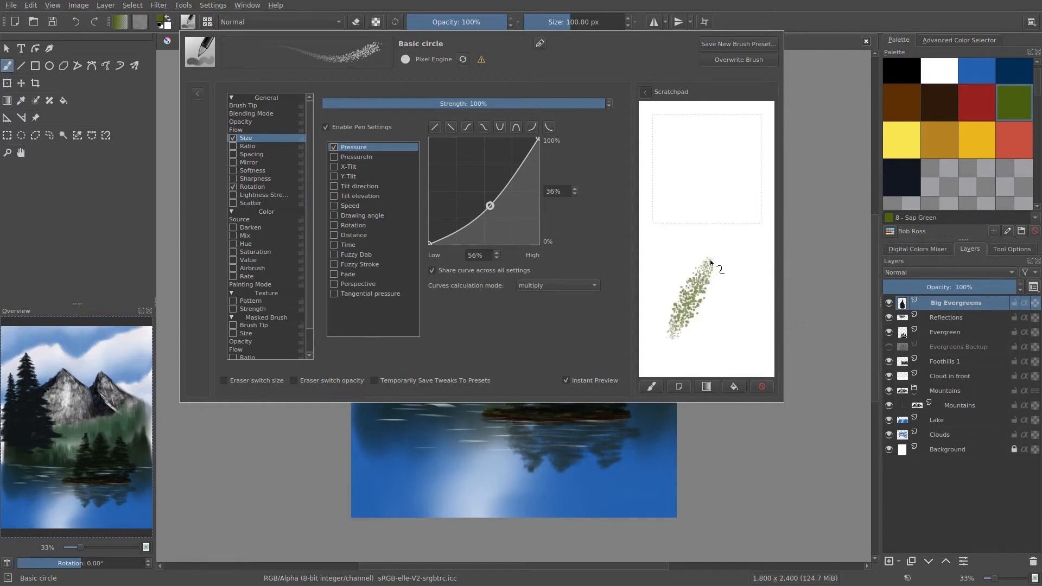
mouse_move(670, 243)
left_mouse_down()
mouse_move(722, 169)
mouse_move(685, 161)
mouse_move(715, 120)
left_mouse_up()
left_click_drag(704, 220, 760, 144)
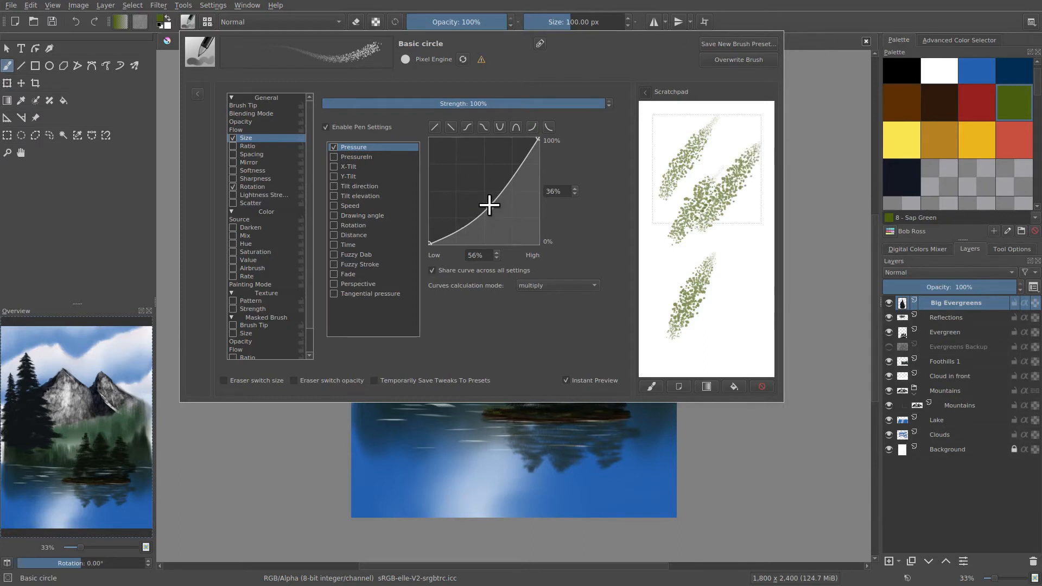
Move the size pressure curve's middle point to 55% input and 41% output, and test it with light upward scratchpad strokes.
left_click_drag(490, 205, 473, 30)
mouse_move(484, 194)
left_mouse_down()
mouse_move(492, 210)
mouse_move(489, 200)
left_mouse_up()
left_click_drag(712, 307, 732, 164)
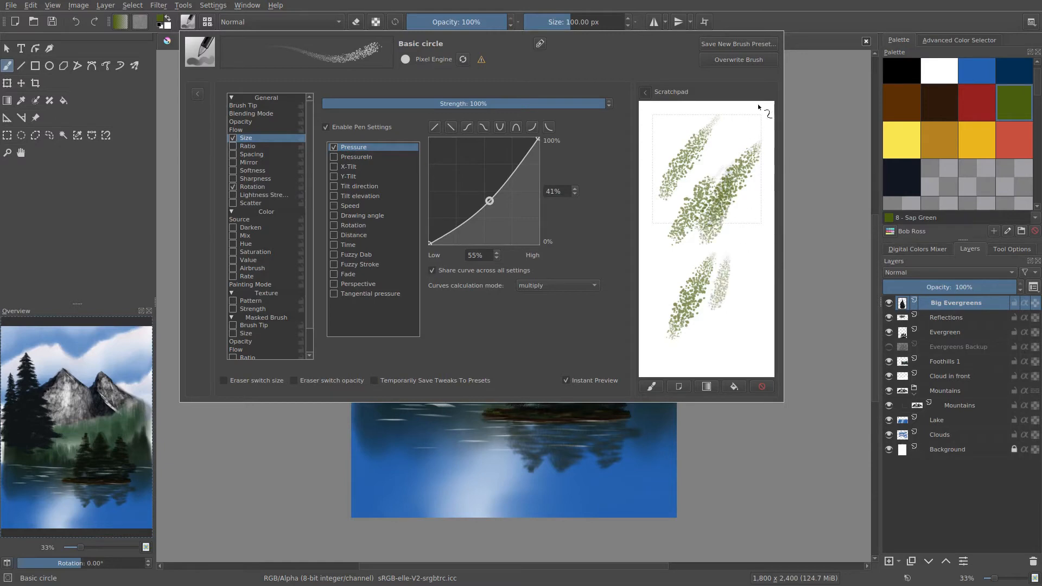
left_click(532, 128)
left_click_drag(466, 234, 493, 197)
Save the brush as a new preset named BR Leafy, using the scratchpad painting as its thumbnail.
left_click(730, 44)
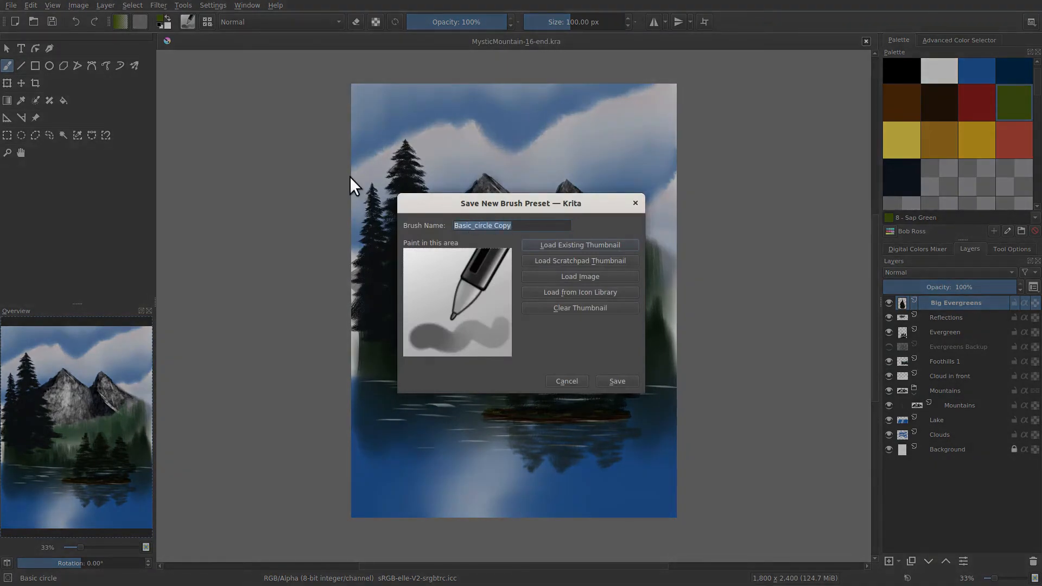
type("BR Leafy")
left_click(564, 262)
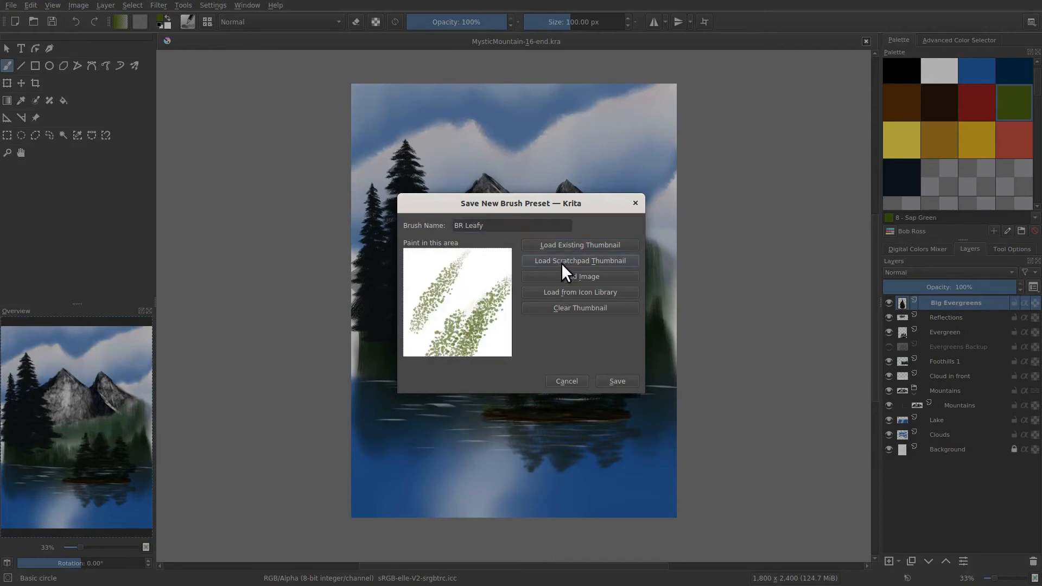
left_click(607, 381)
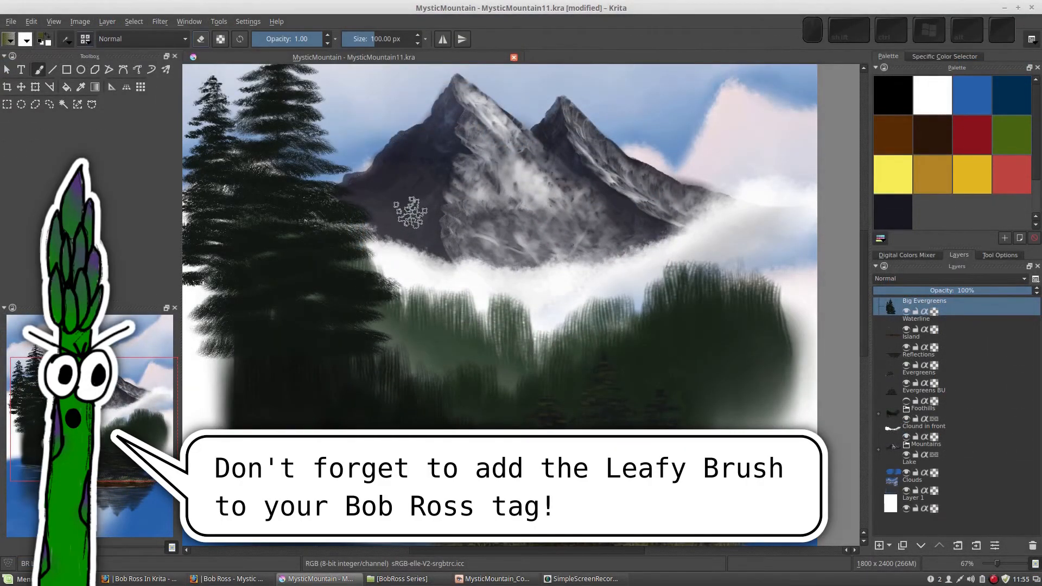
Enlarge the BR Leafy brush to 230 px, try it over the dark mountain slope and undo the test strokes.
key("bracketright")
key("bracketright")
key("bracketright")
key("bracketright")
mouse_move(412, 222)
left_mouse_down()
mouse_move(396, 222)
mouse_move(510, 295)
mouse_move(529, 339)
mouse_move(472, 317)
mouse_move(412, 239)
left_mouse_up()
key("ctrl+z")
key("ctrl+z")
key("ctrl+z")
key("ctrl+z")
key("ctrl+z")
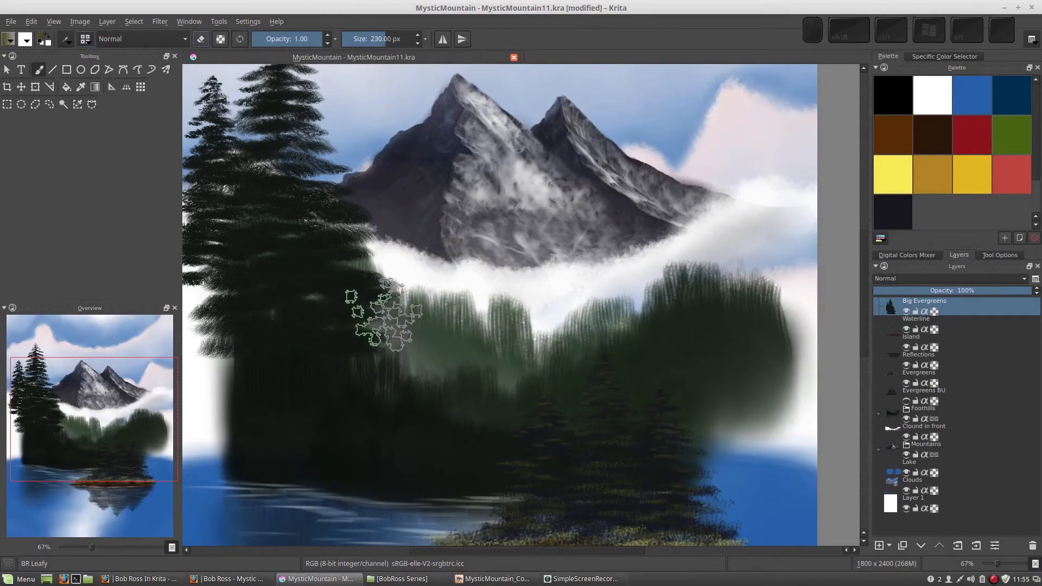
Add a new layer above Big Evergreens and name it Green Leafy.
left_click_drag(405, 294, 470, 156)
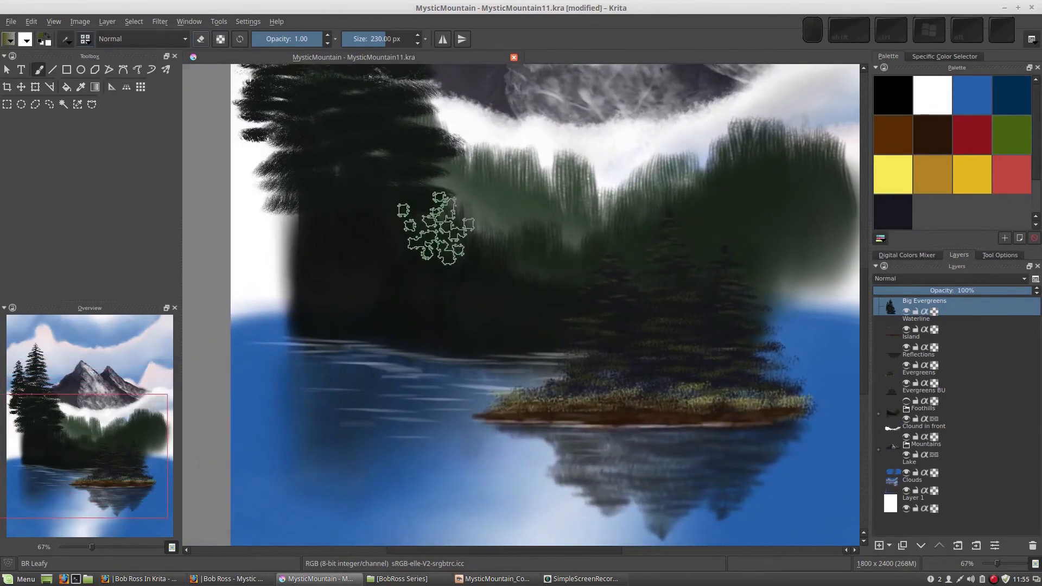
scroll(428, 244, "down", 2)
mouse_move(478, 287)
left_mouse_down()
mouse_move(430, 309)
mouse_move(384, 353)
left_mouse_up()
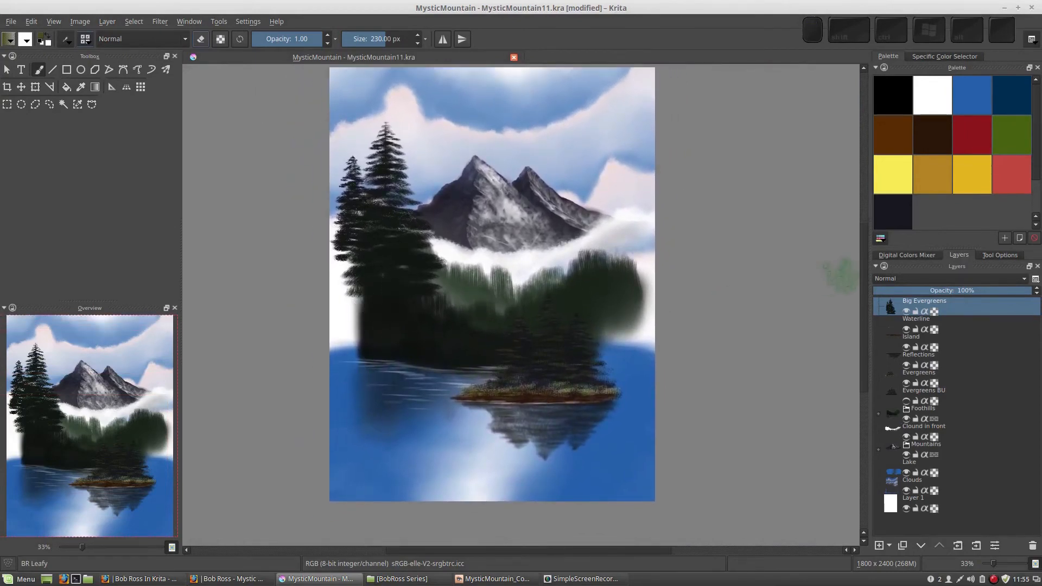
left_click(879, 546)
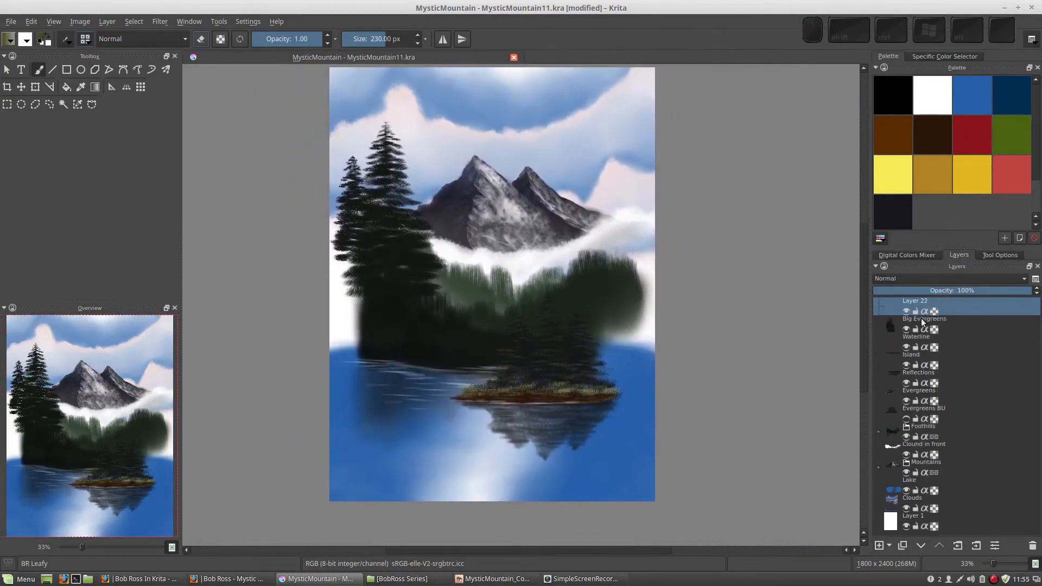
double_click(913, 300)
type("G")
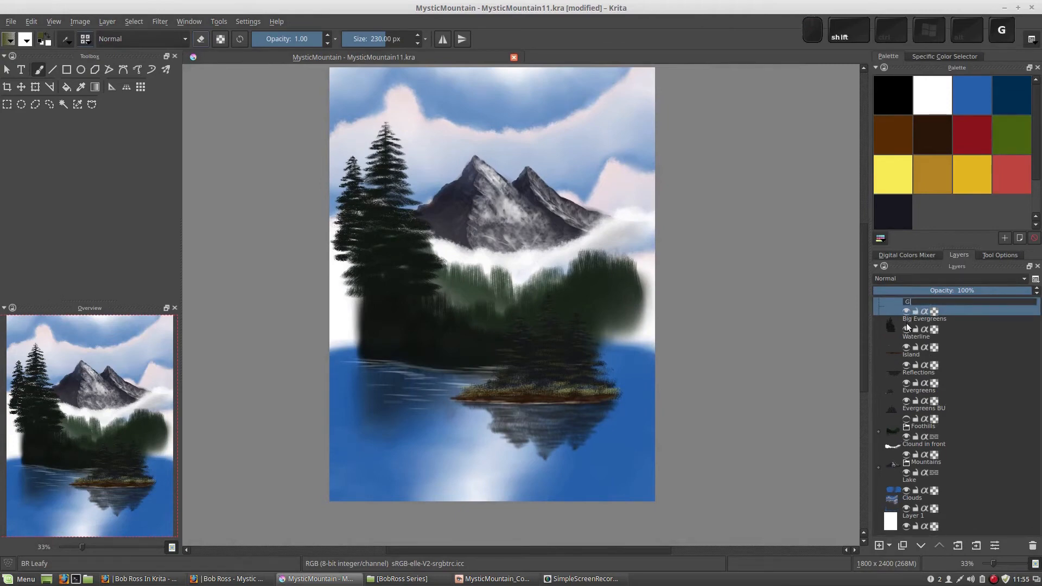
type("reen Leafyu")
key("BackSpace")
key("Return")
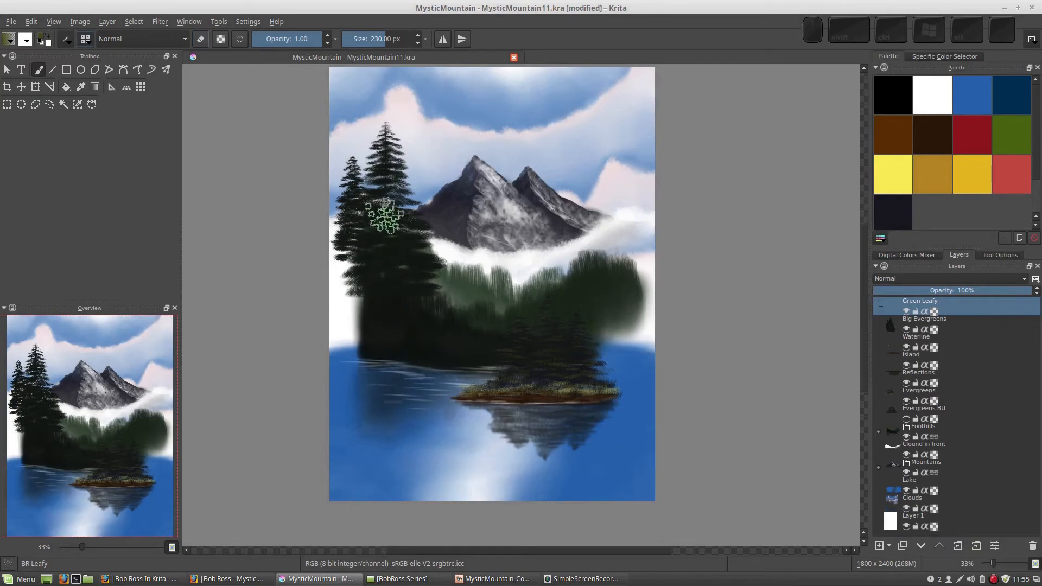
Paint trial dark green leafy dabs over the mountains and the clouds below them, and undo them.
right_click(500, 277)
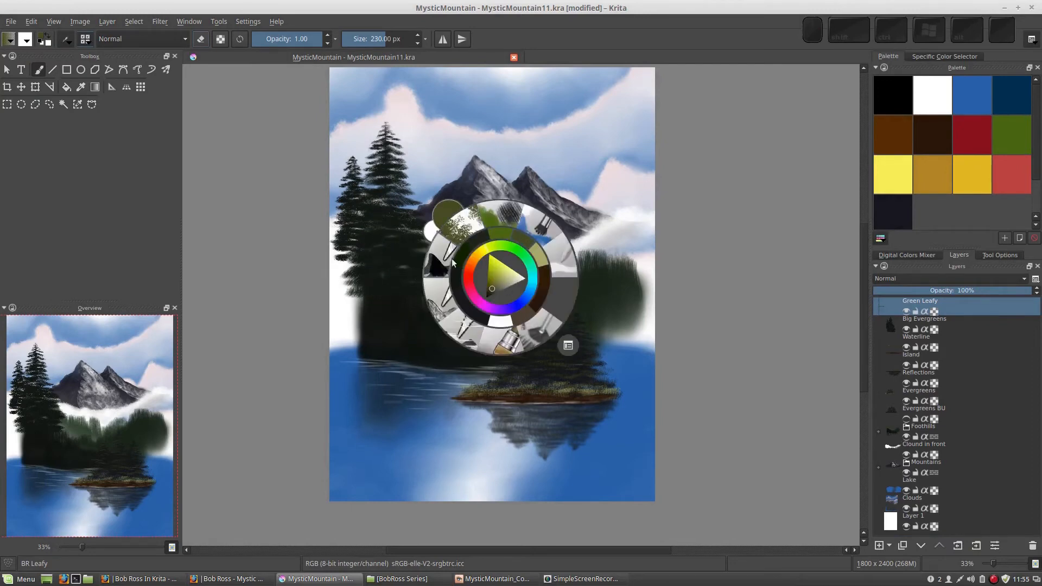
left_click(477, 239)
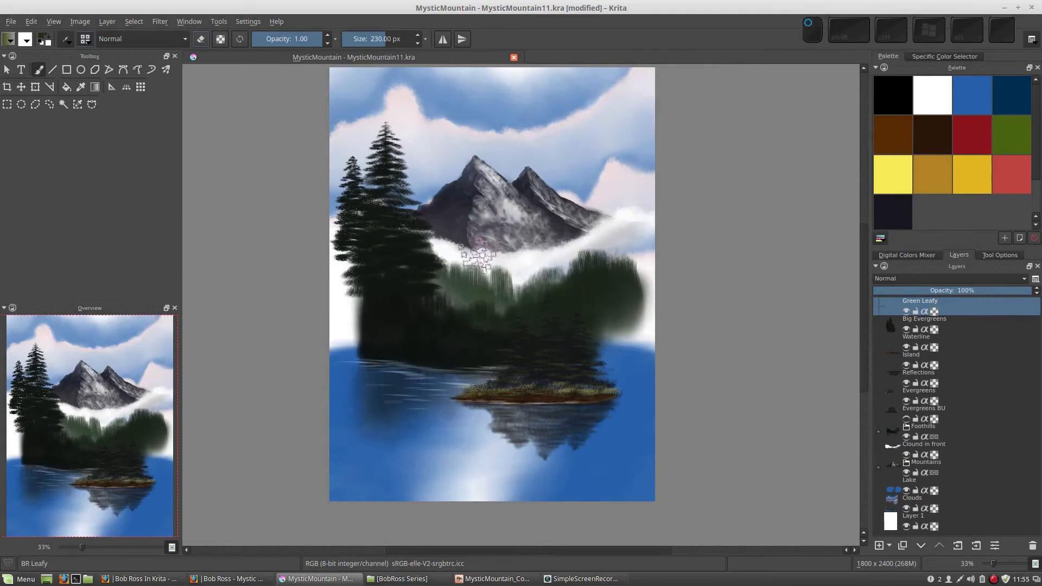
left_click(478, 215)
mouse_move(487, 222)
left_mouse_down()
mouse_move(564, 288)
mouse_move(480, 224)
left_mouse_up()
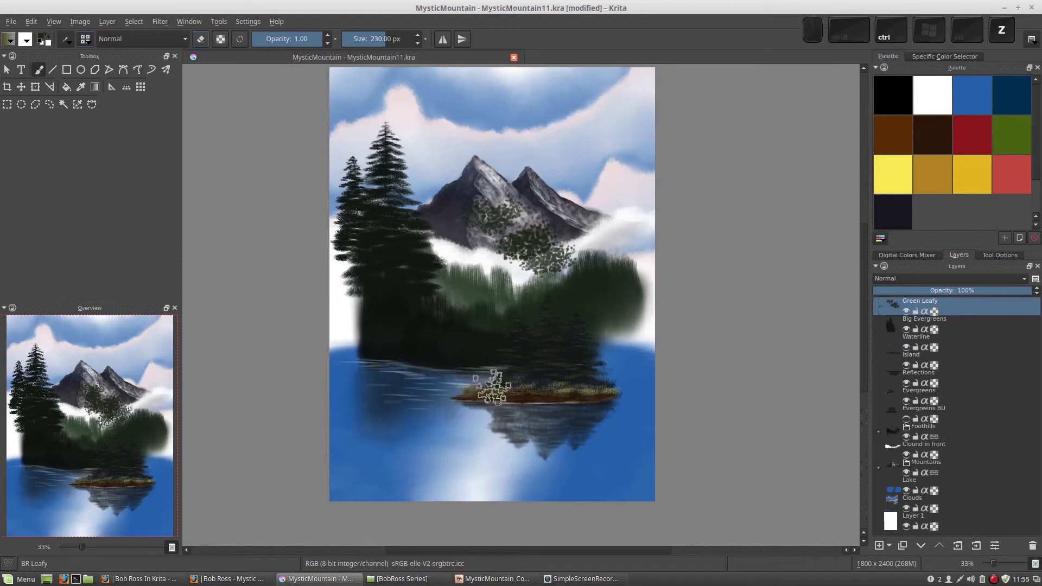
key("ctrl+z")
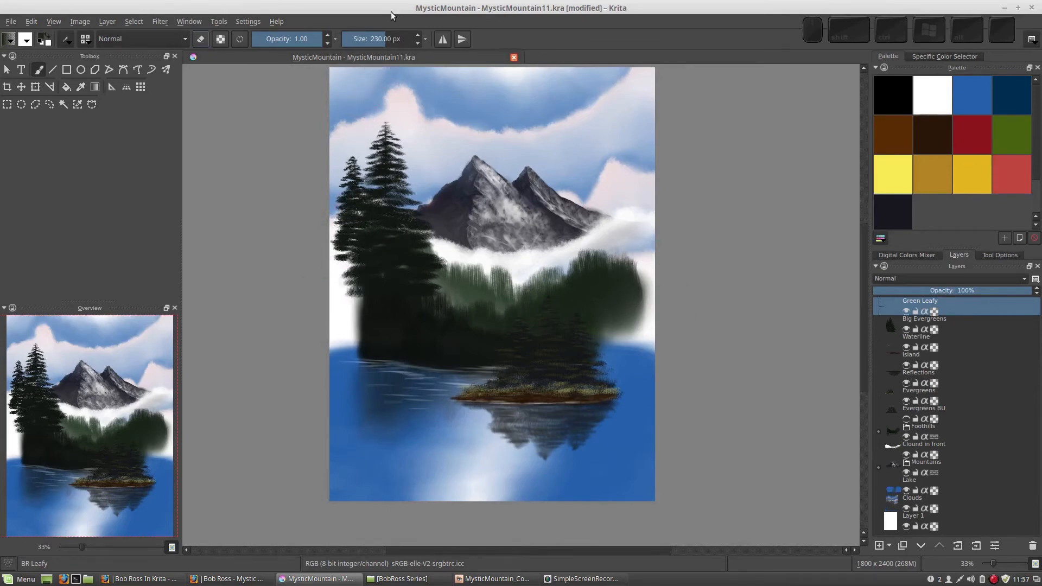
Paint dense dark green foliage down the painting's left edge over the evergreens and lake, switching to a darker shade for its lower part.
left_click(342, 285)
mouse_move(344, 245)
left_mouse_down()
mouse_move(351, 299)
mouse_move(342, 285)
mouse_move(401, 327)
mouse_move(373, 302)
mouse_move(355, 324)
mouse_move(338, 292)
mouse_move(358, 324)
mouse_move(351, 353)
mouse_move(342, 259)
mouse_move(356, 371)
mouse_move(374, 384)
mouse_move(350, 386)
mouse_move(345, 345)
mouse_move(361, 381)
mouse_move(381, 362)
mouse_move(364, 373)
mouse_move(367, 406)
mouse_move(401, 391)
mouse_move(381, 421)
mouse_move(391, 384)
mouse_move(347, 373)
mouse_move(346, 355)
mouse_move(348, 368)
mouse_move(354, 351)
mouse_move(356, 415)
mouse_move(385, 423)
mouse_move(342, 399)
mouse_move(349, 427)
mouse_move(376, 444)
mouse_move(404, 418)
mouse_move(376, 432)
mouse_move(355, 425)
mouse_move(334, 393)
mouse_move(360, 395)
left_mouse_up()
right_click(494, 315)
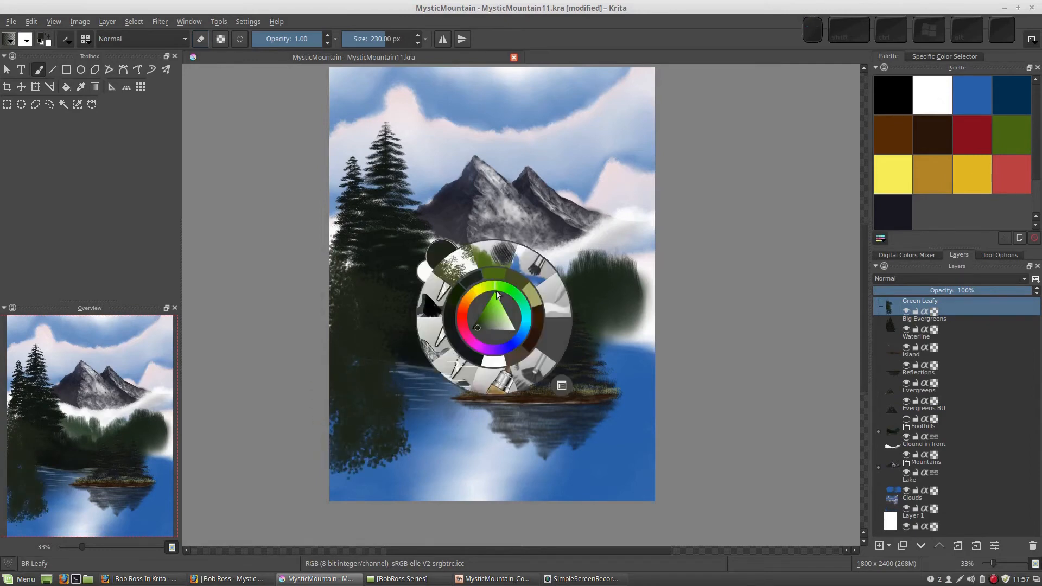
left_click(449, 325)
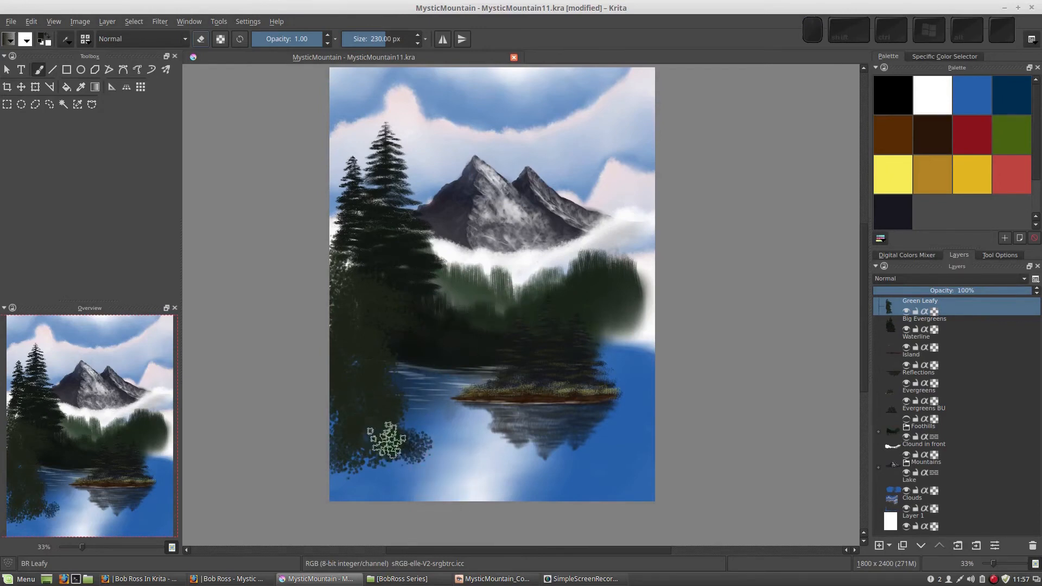
mouse_move(361, 380)
left_mouse_down()
mouse_move(365, 307)
mouse_move(349, 323)
mouse_move(380, 373)
mouse_move(340, 414)
mouse_move(365, 442)
mouse_move(462, 316)
mouse_move(396, 474)
mouse_move(351, 481)
mouse_move(344, 467)
mouse_move(335, 490)
mouse_move(373, 492)
mouse_move(371, 471)
mouse_move(415, 494)
mouse_move(428, 455)
mouse_move(418, 429)
left_mouse_up()
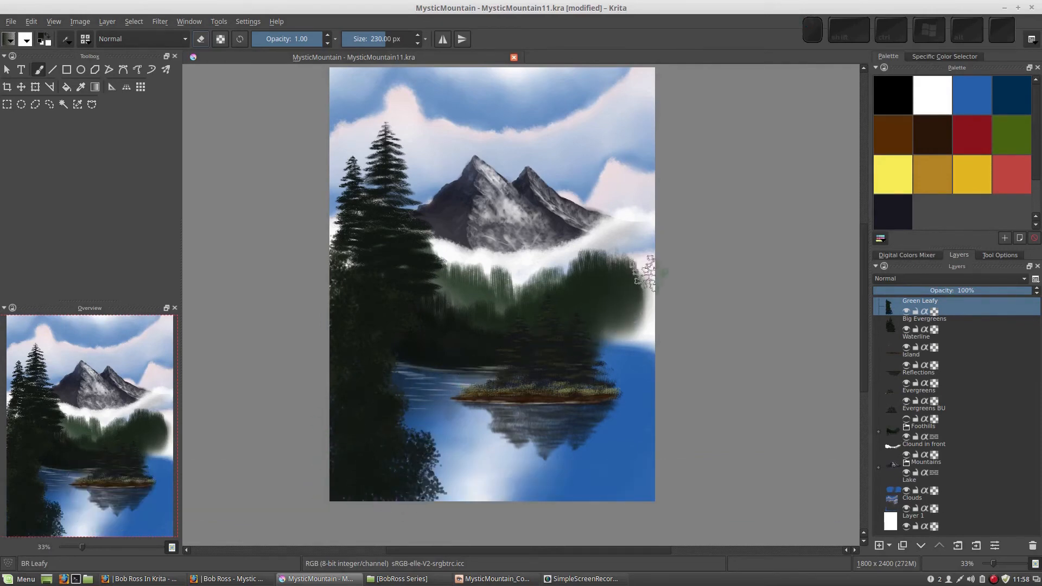
Paint dark leafy trees along the painting's right edge, and join both sides with low bushes across the bottom of the lake.
mouse_move(645, 208)
left_mouse_down()
mouse_move(643, 174)
mouse_move(646, 203)
mouse_move(619, 234)
mouse_move(647, 244)
mouse_move(649, 220)
mouse_move(611, 236)
mouse_move(612, 274)
mouse_move(629, 290)
mouse_move(660, 272)
mouse_move(634, 243)
mouse_move(623, 285)
mouse_move(662, 318)
mouse_move(639, 328)
mouse_move(617, 301)
mouse_move(618, 326)
mouse_move(648, 350)
mouse_move(633, 365)
mouse_move(605, 303)
mouse_move(645, 361)
mouse_move(634, 380)
mouse_move(631, 365)
mouse_move(606, 390)
mouse_move(603, 407)
mouse_move(649, 402)
mouse_move(625, 372)
mouse_move(636, 399)
mouse_move(646, 391)
mouse_move(645, 347)
left_mouse_up()
mouse_move(663, 305)
left_mouse_down()
mouse_move(651, 201)
mouse_move(644, 227)
mouse_move(636, 217)
mouse_move(644, 235)
mouse_move(669, 172)
mouse_move(652, 180)
mouse_move(636, 337)
mouse_move(616, 190)
mouse_move(644, 186)
mouse_move(617, 181)
mouse_move(631, 338)
mouse_move(606, 303)
mouse_move(665, 434)
mouse_move(589, 490)
mouse_move(488, 474)
mouse_move(591, 455)
mouse_move(602, 434)
mouse_move(434, 472)
left_mouse_up()
left_click_drag(342, 291, 411, 396)
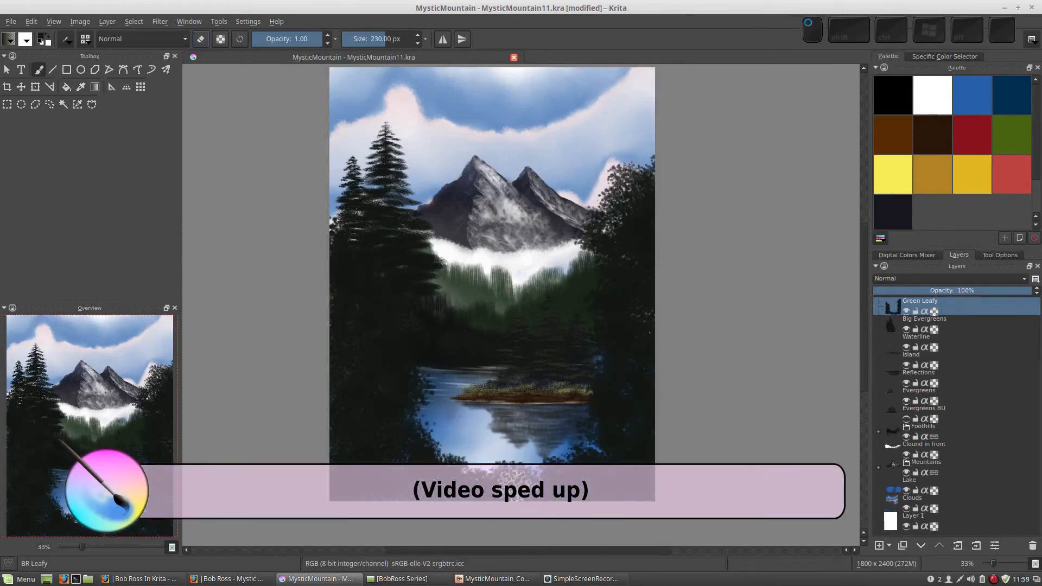
mouse_move(610, 420)
left_mouse_down()
mouse_move(543, 469)
mouse_move(485, 471)
left_mouse_up()
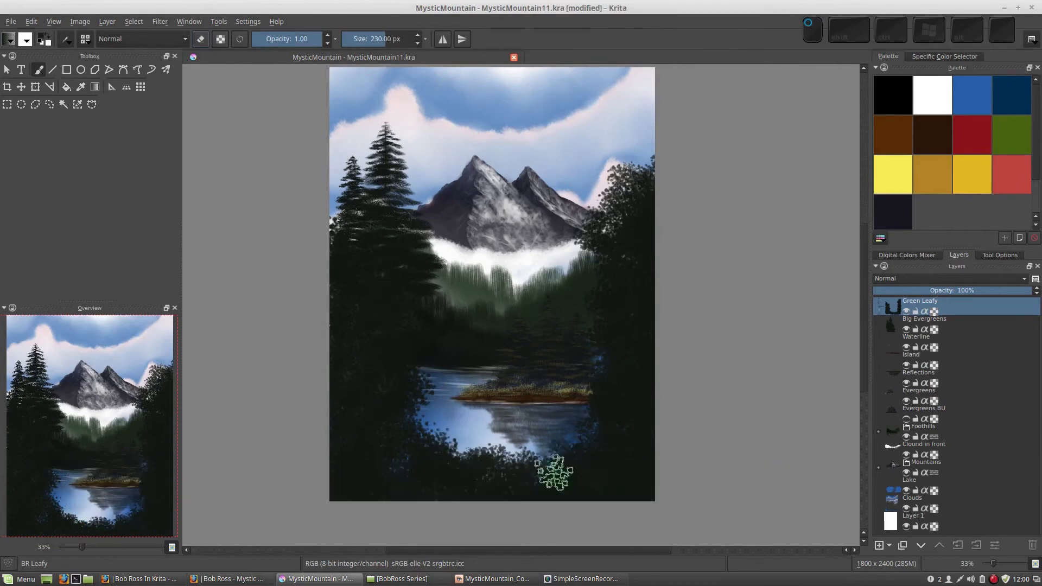
left_click_drag(556, 470, 516, 471)
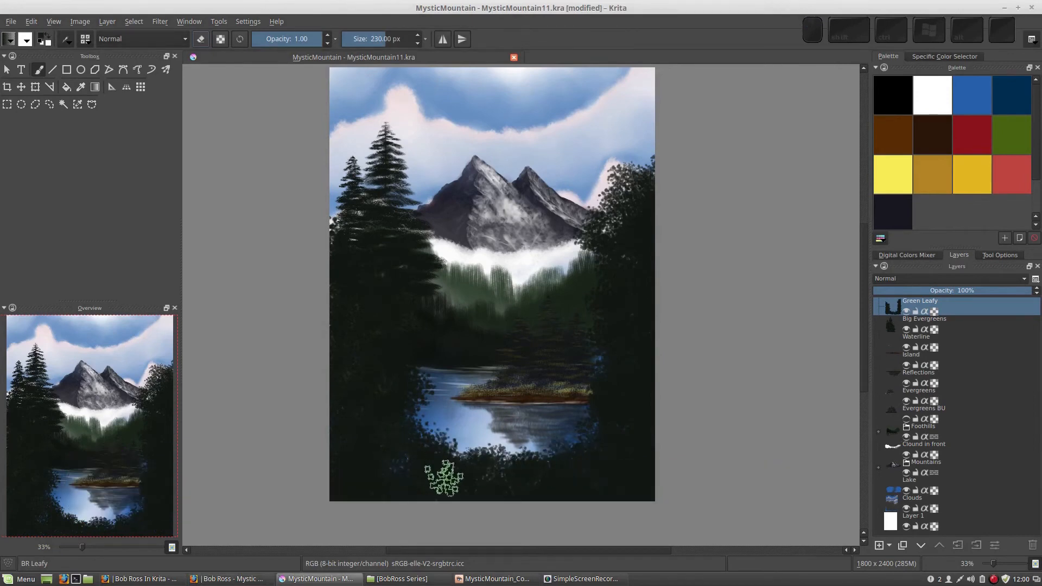
Switch the brush preset to BR Palette Knife - Snow.
right_click(457, 315)
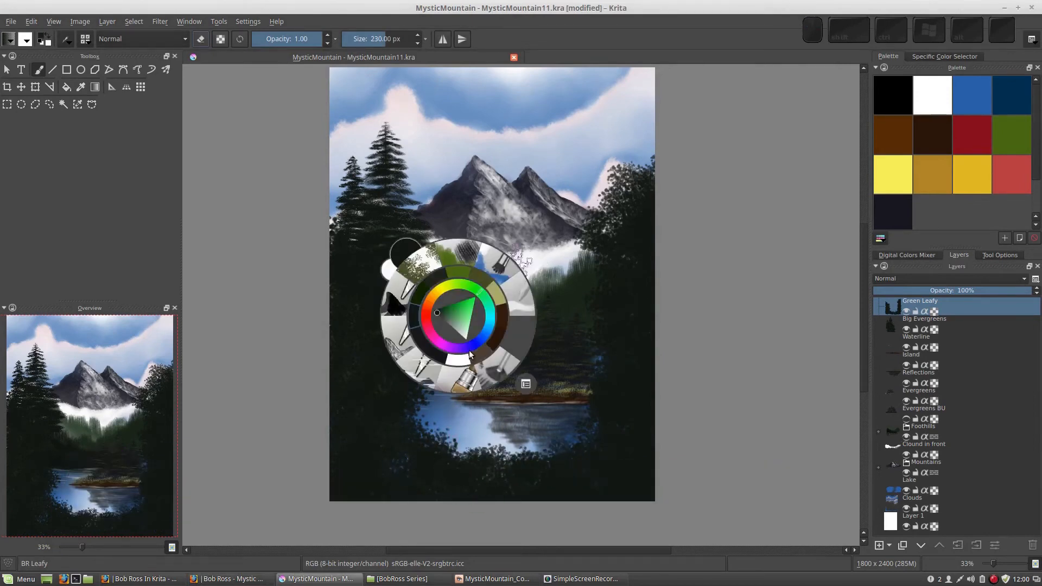
left_click(422, 366)
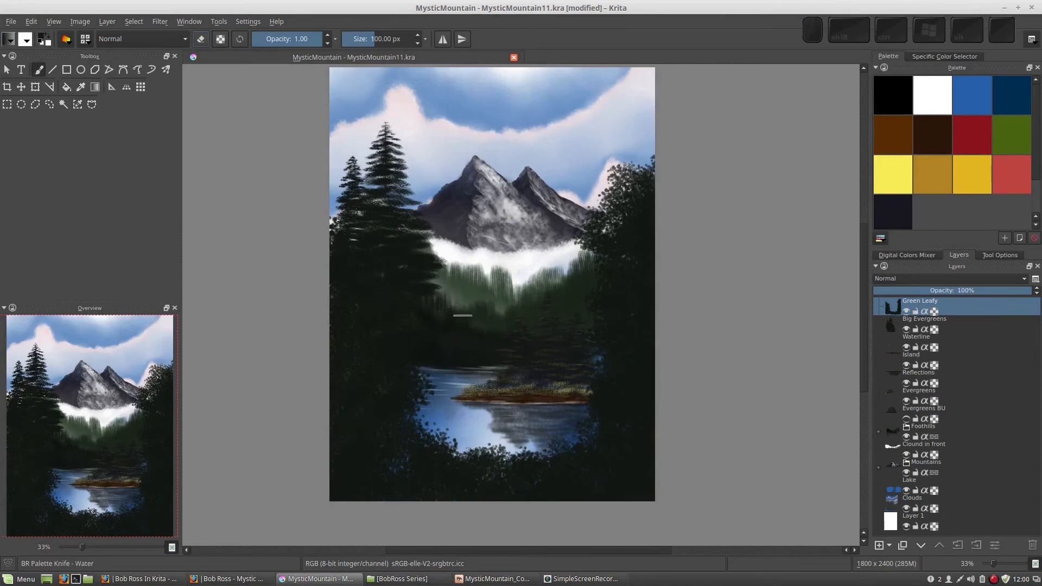
right_click(449, 305)
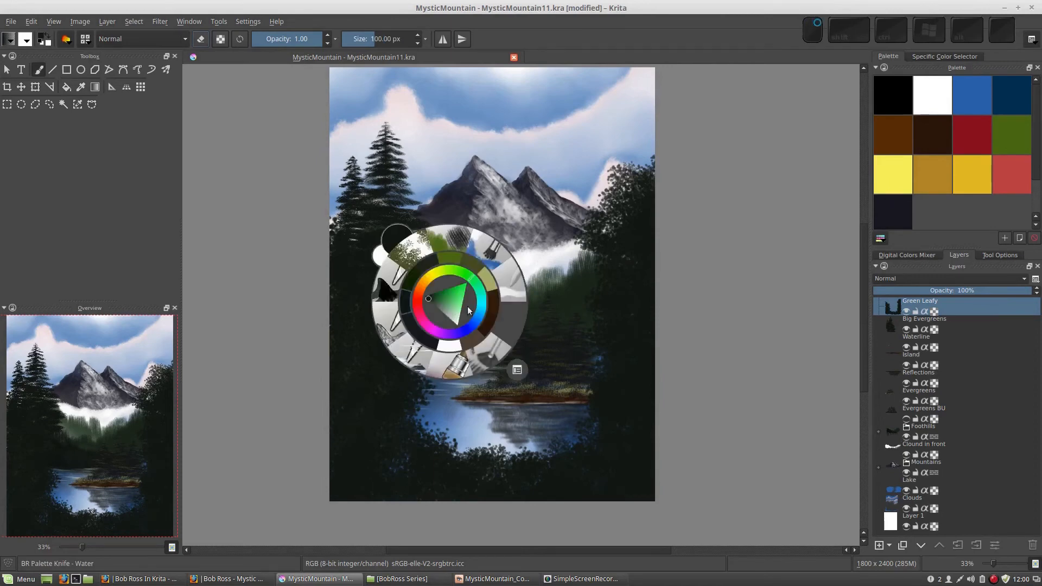
left_click(388, 327)
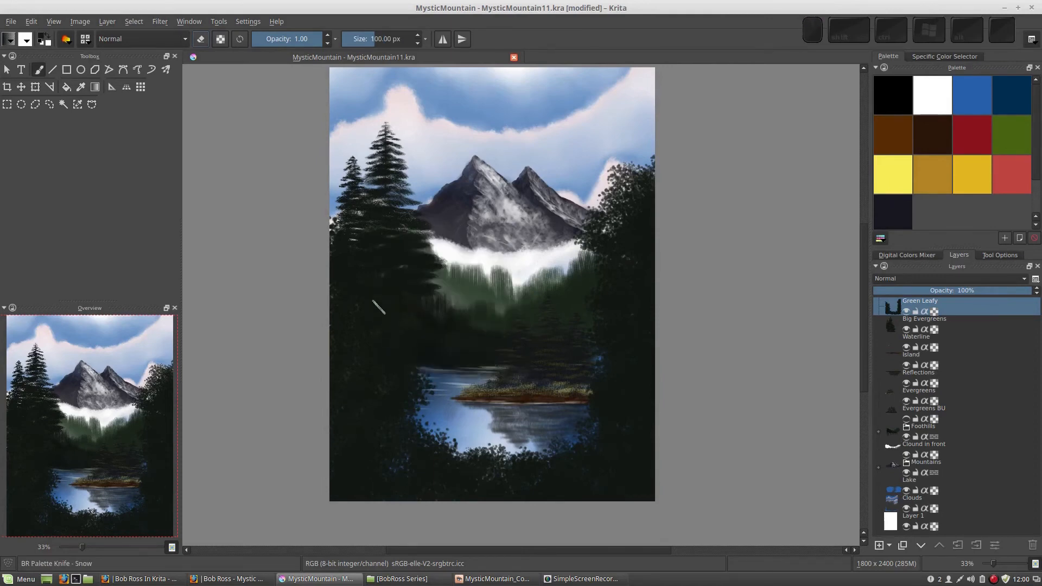
Open the brush settings for the snow palette knife and test its current stroke in several directions on the scratchpad.
key("F5")
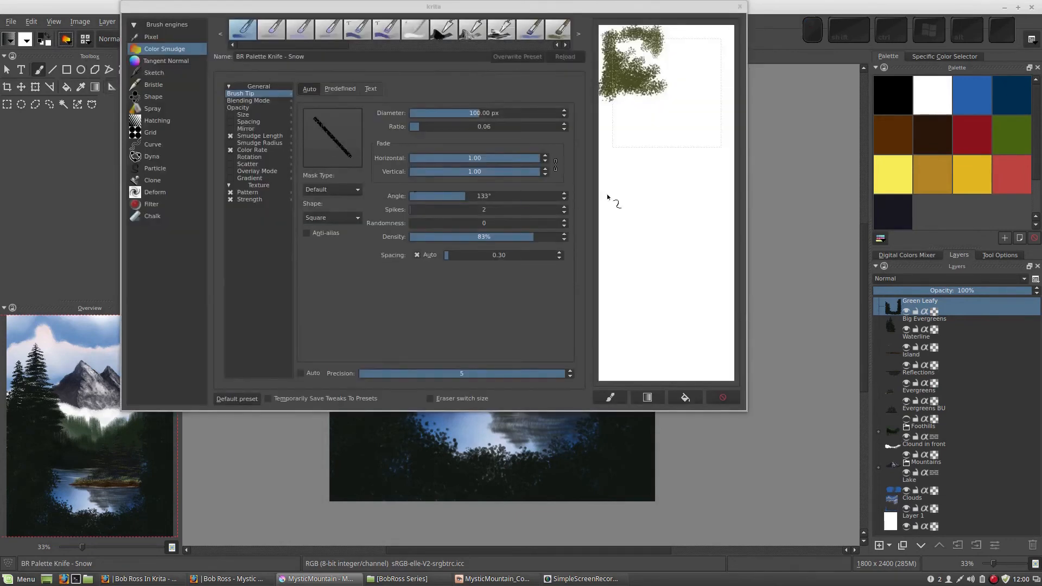
left_click_drag(623, 187, 639, 249)
mouse_move(657, 215)
left_mouse_down()
mouse_move(675, 246)
mouse_move(668, 303)
left_mouse_up()
left_click_drag(641, 296, 651, 312)
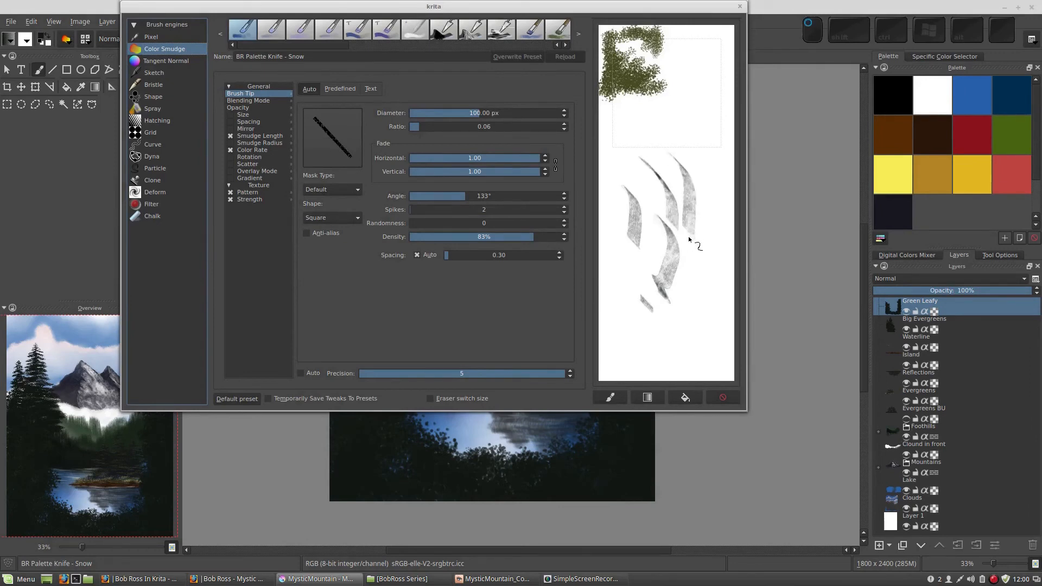
left_click_drag(701, 314, 637, 317)
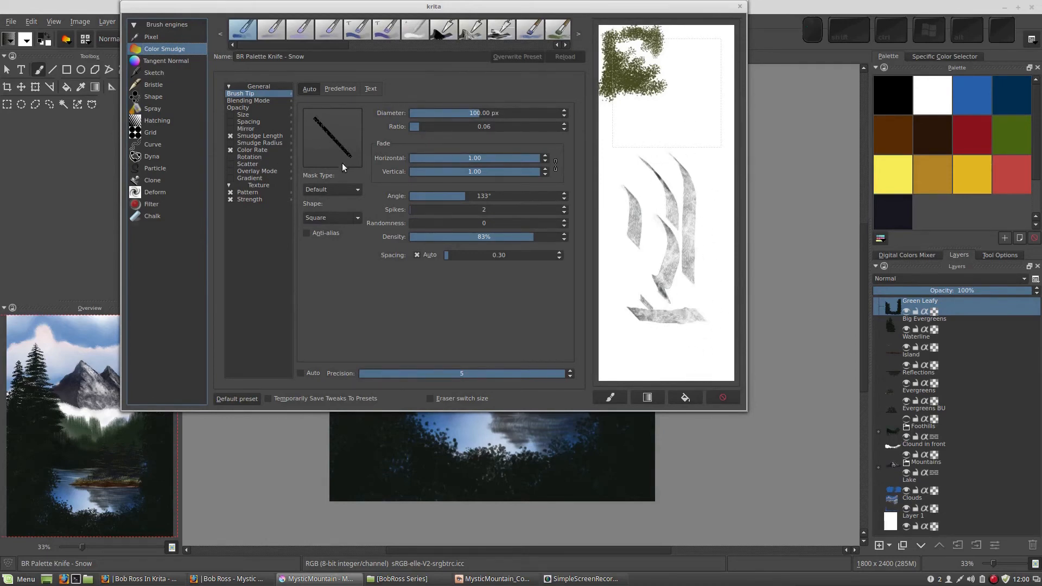
Enable Rotation for the palette knife brush and drive it by Drawing angle instead of Tilt direction.
left_click(249, 157)
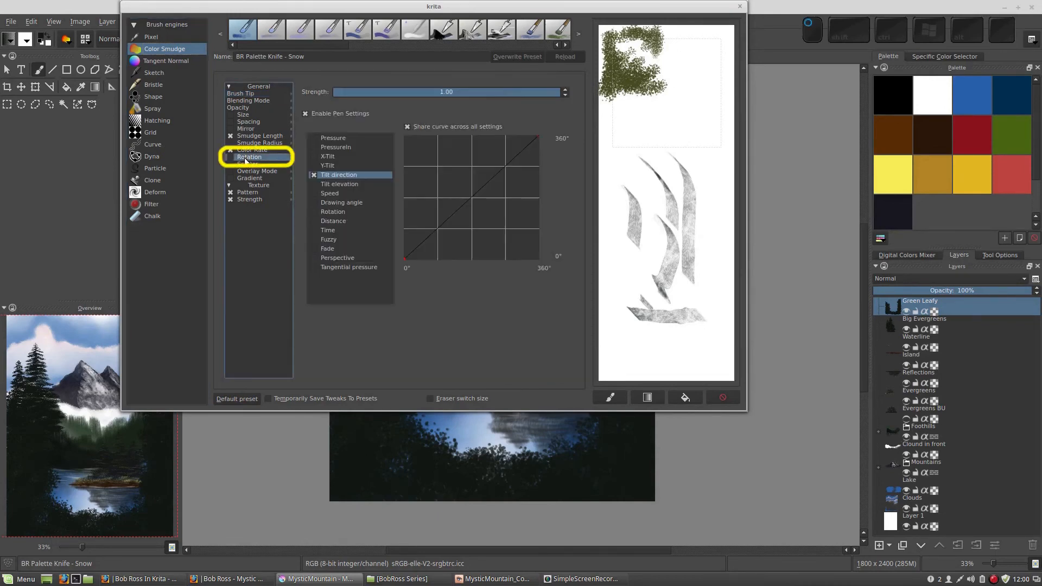
left_click(230, 158)
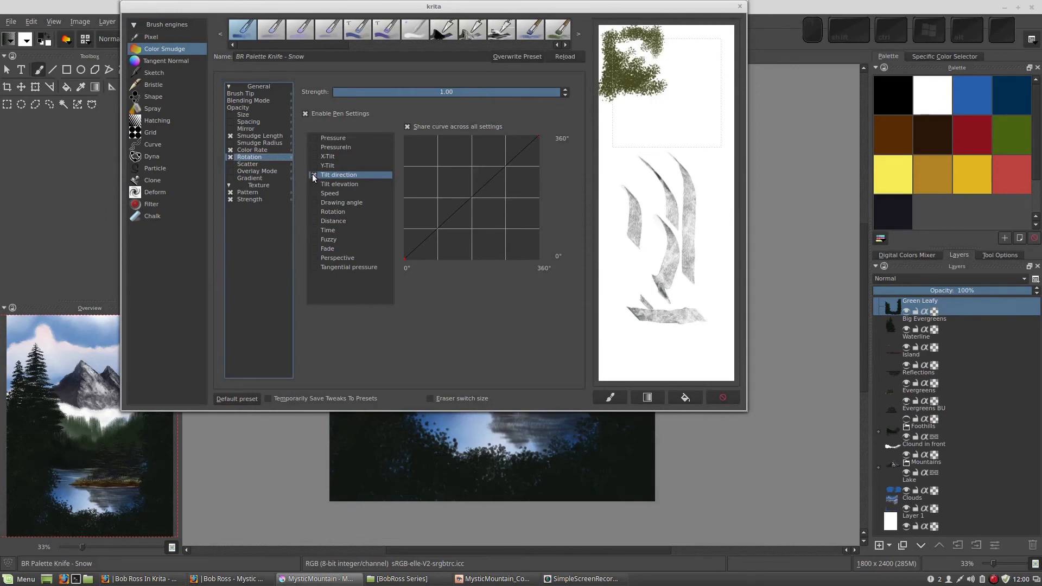
left_click(314, 203)
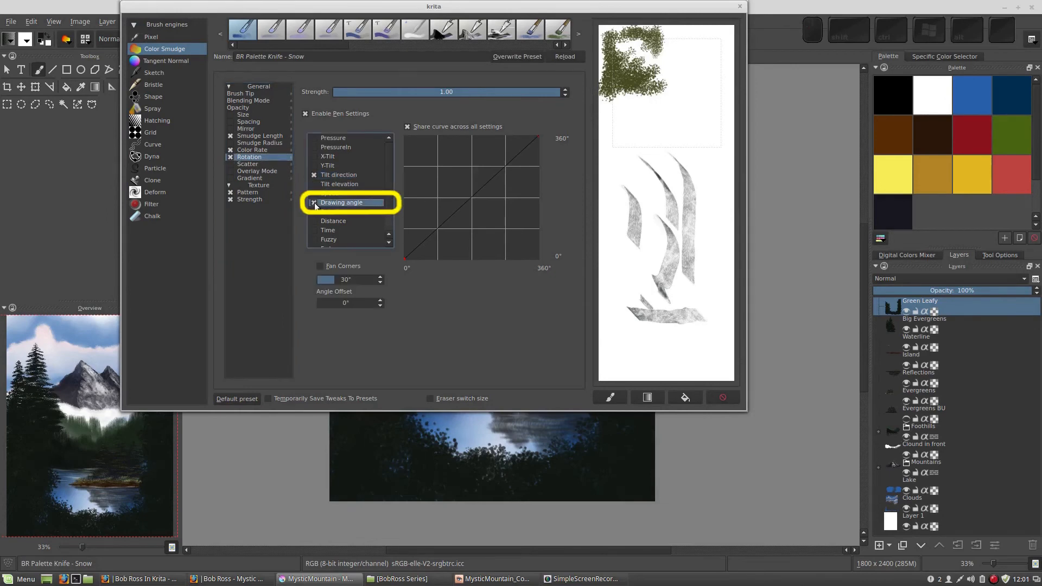
left_click(314, 174)
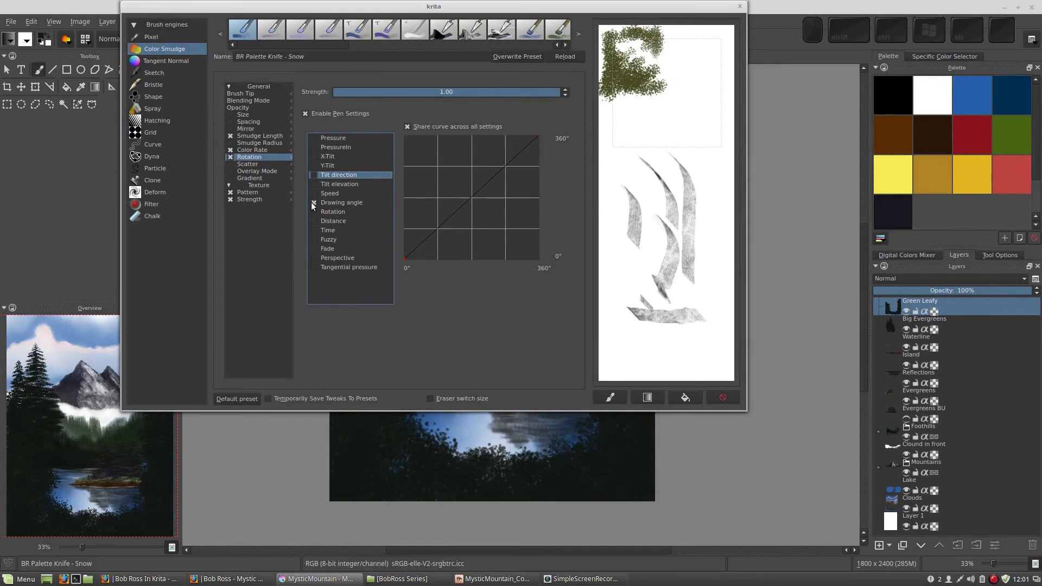
Clear the scratchpad and paint curved test strokes to check how the brush rotates with the drawing direction.
left_click(685, 397)
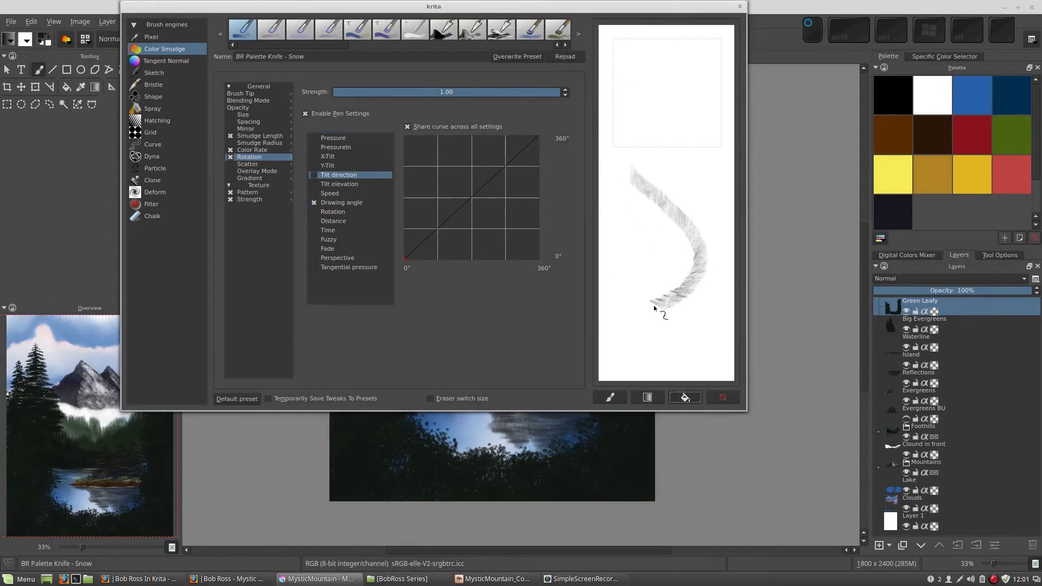
mouse_move(672, 343)
left_mouse_down()
mouse_move(711, 279)
mouse_move(698, 209)
left_mouse_up()
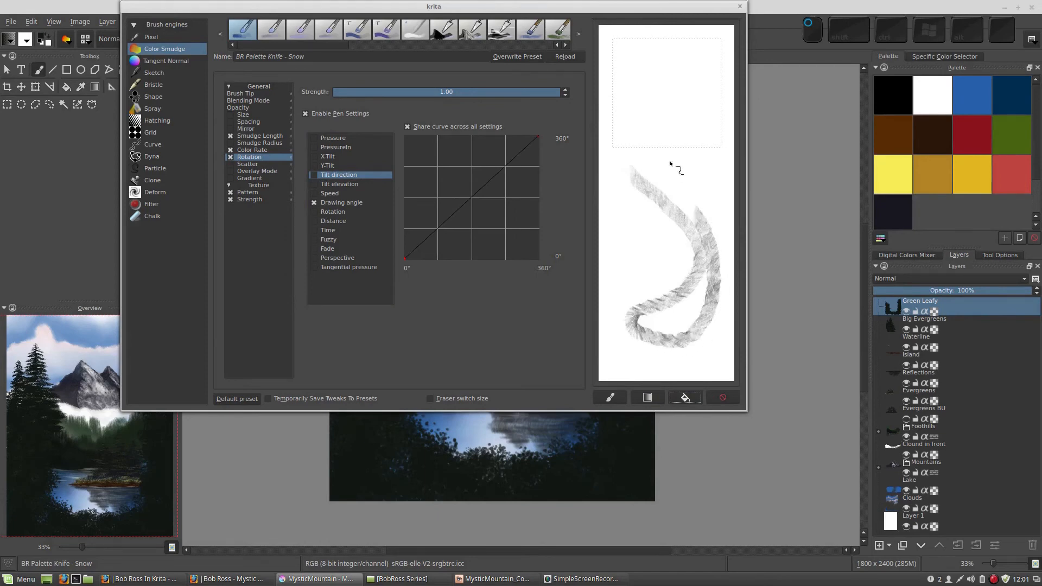
left_click_drag(655, 154, 633, 242)
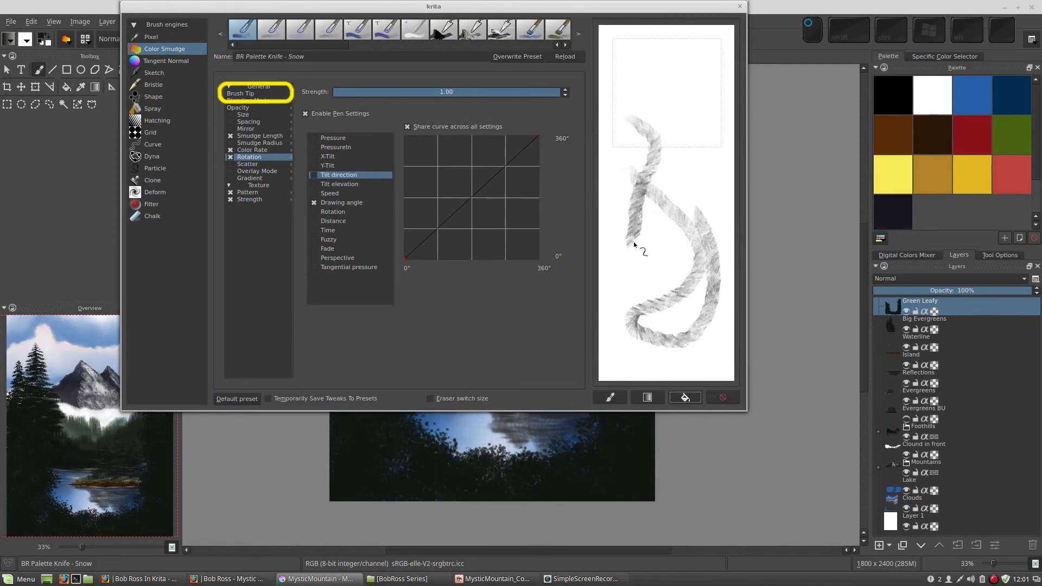
Set the brush tip's angle to 0°, test it with thin crossing strokes on the scratchpad, and close the brush settings.
left_click(245, 94)
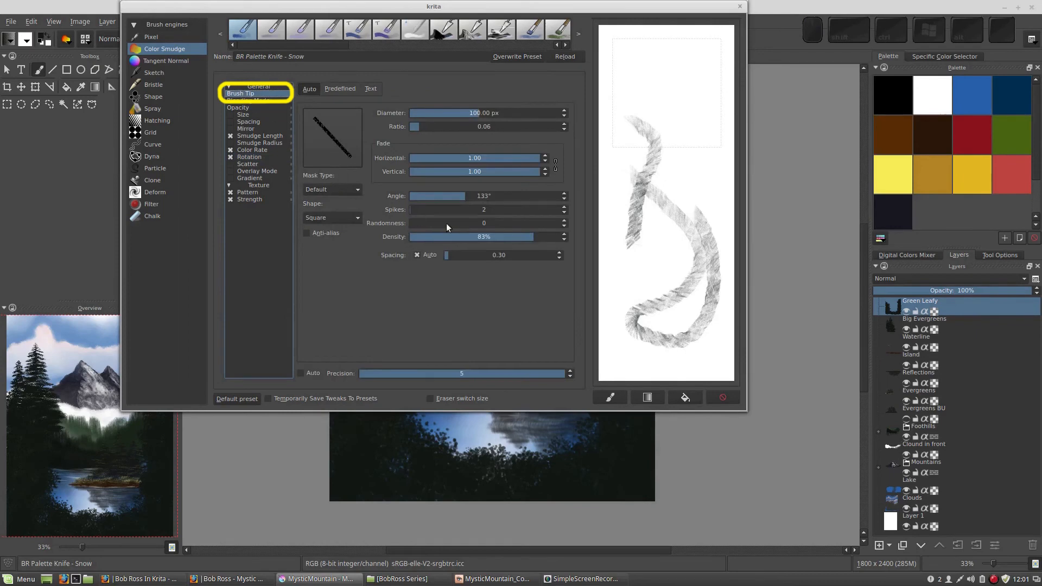
left_click_drag(457, 196, 363, 191)
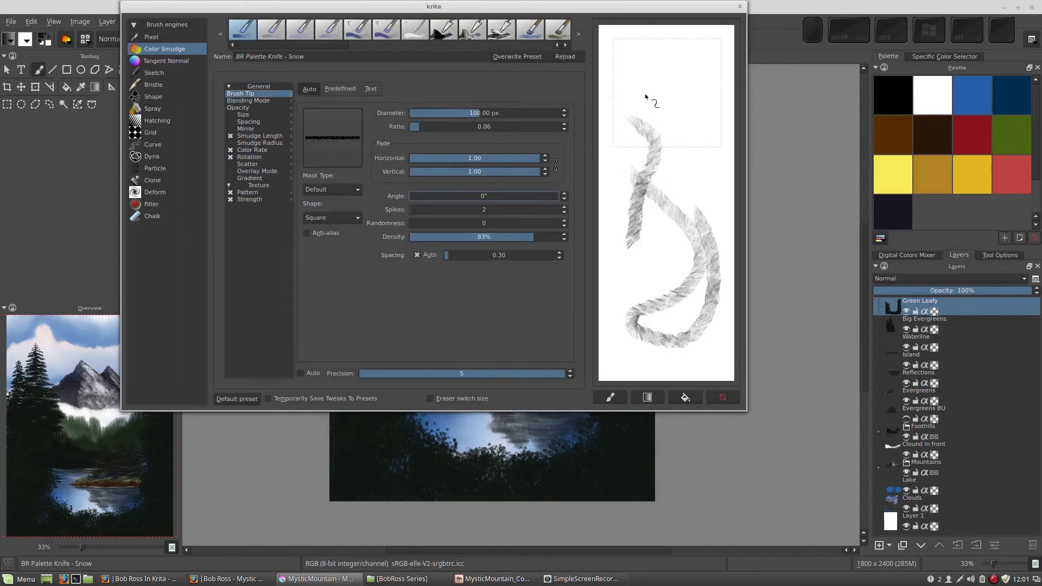
mouse_move(644, 96)
left_mouse_down()
mouse_move(687, 146)
mouse_move(670, 248)
left_mouse_up()
left_click_drag(684, 66, 695, 140)
left_click_drag(657, 65, 663, 163)
left_click_drag(708, 201, 602, 193)
left_click_drag(678, 222, 599, 218)
left_click_drag(636, 252, 638, 366)
left_click_drag(655, 271, 657, 366)
left_click_drag(682, 265, 682, 367)
left_click_drag(621, 239, 719, 253)
left_click_drag(617, 157, 705, 183)
left_click_drag(618, 76, 707, 111)
left_click_drag(624, 39, 725, 86)
left_click_drag(690, 43, 694, 145)
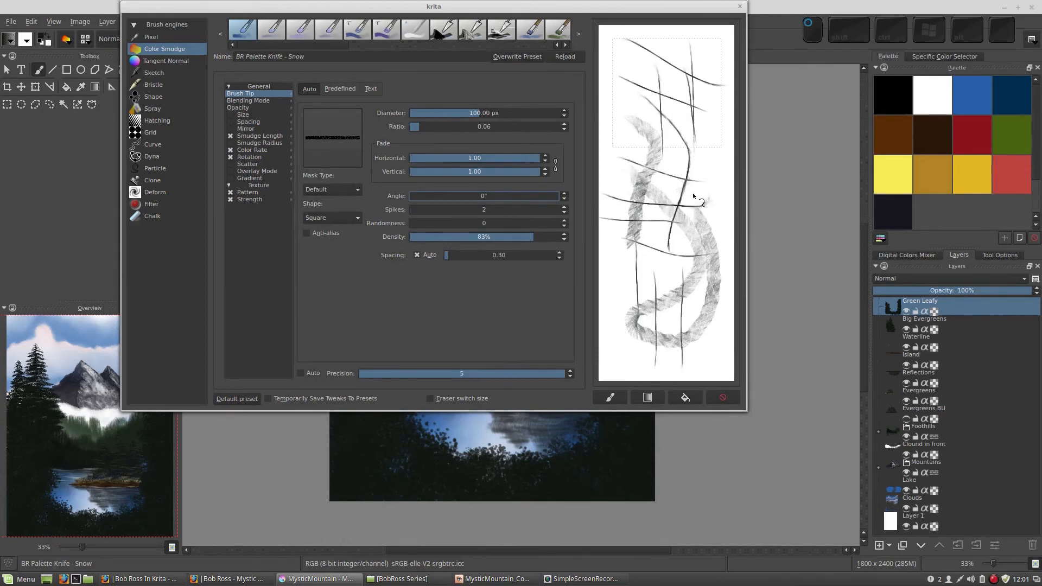
left_click_drag(661, 100, 667, 228)
mouse_move(633, 116)
left_mouse_down()
mouse_move(639, 241)
mouse_move(630, 152)
left_mouse_up()
left_click_drag(714, 222, 617, 230)
left_click_drag(657, 216, 700, 223)
left_click_drag(681, 167, 644, 195)
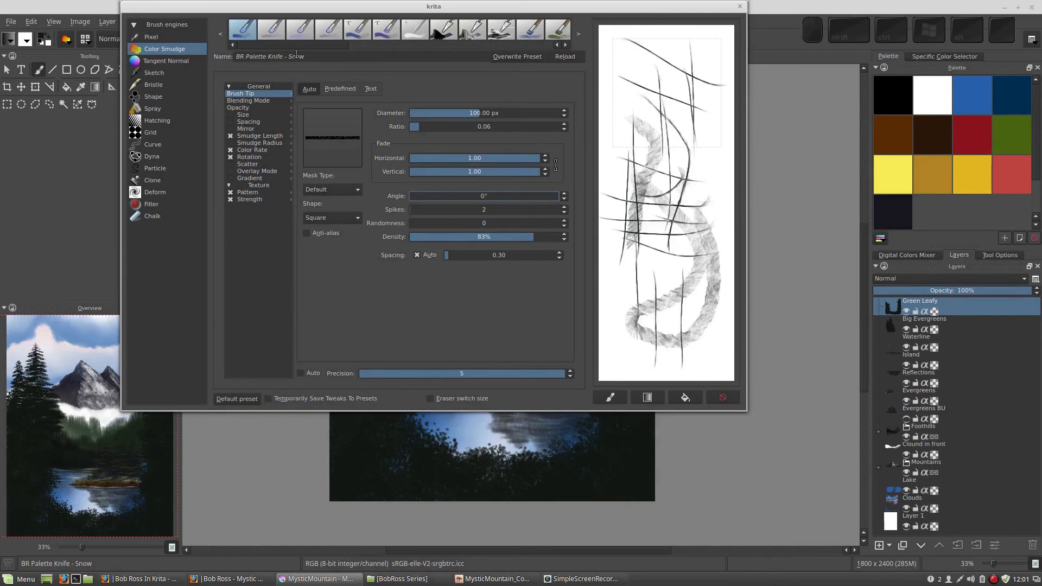
left_click(741, 7)
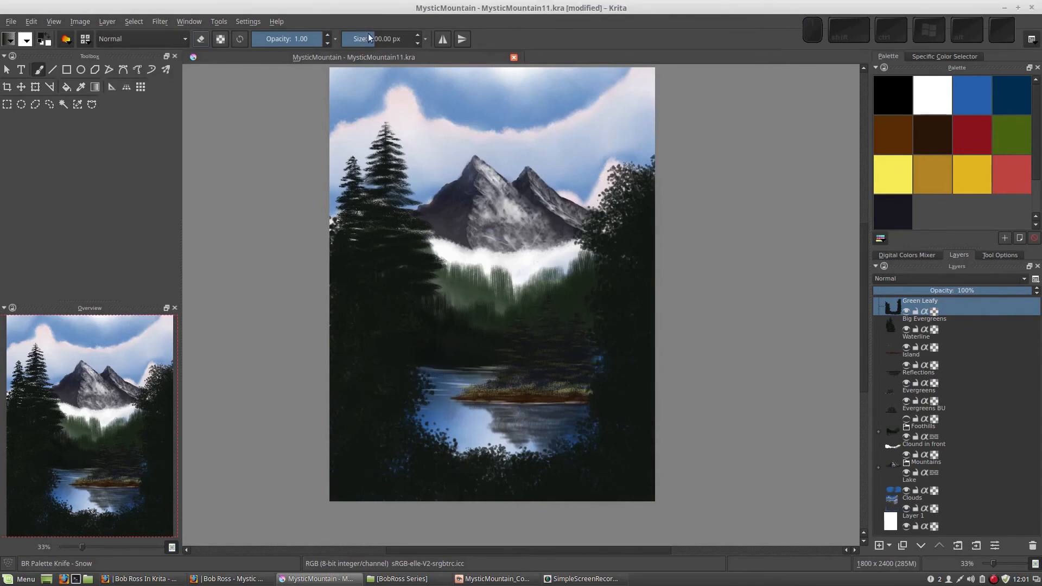
Reduce the brush size to 47 px and turn on erase mode for working on the bushes below the lake.
key("bracketleft")
key("plus")
key("plus")
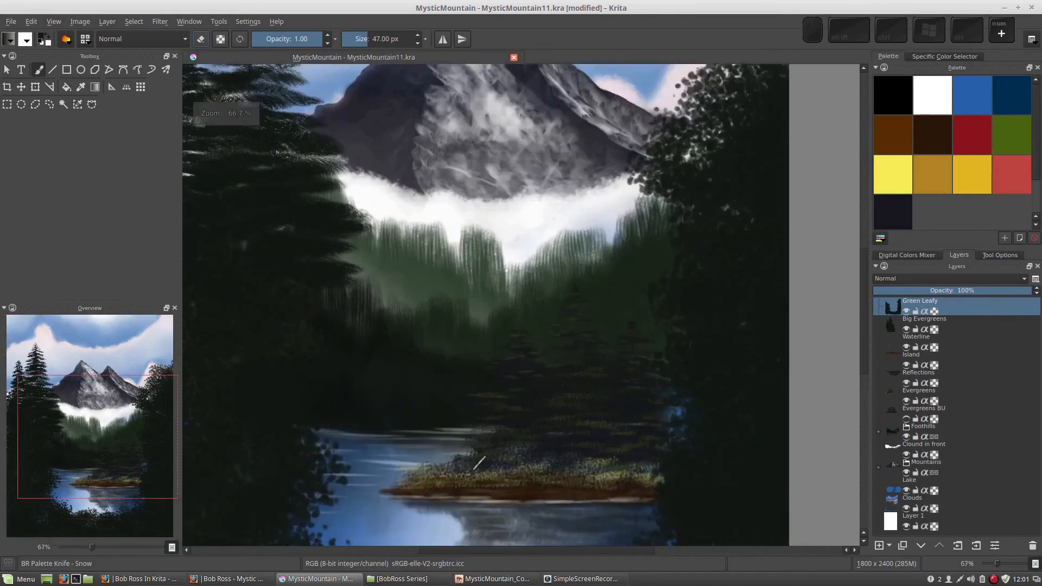
left_click_drag(482, 430, 498, 139)
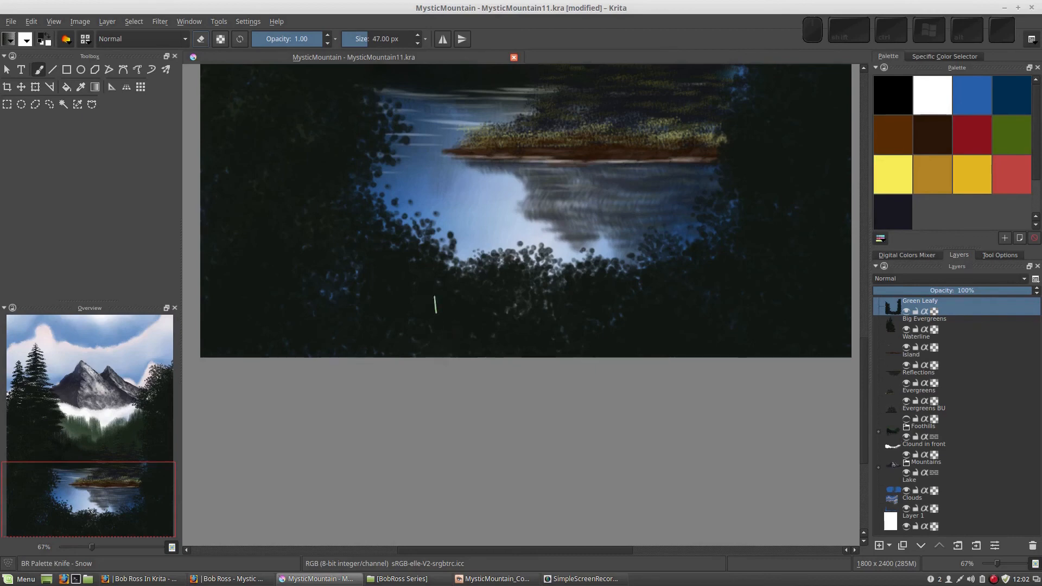
key("e")
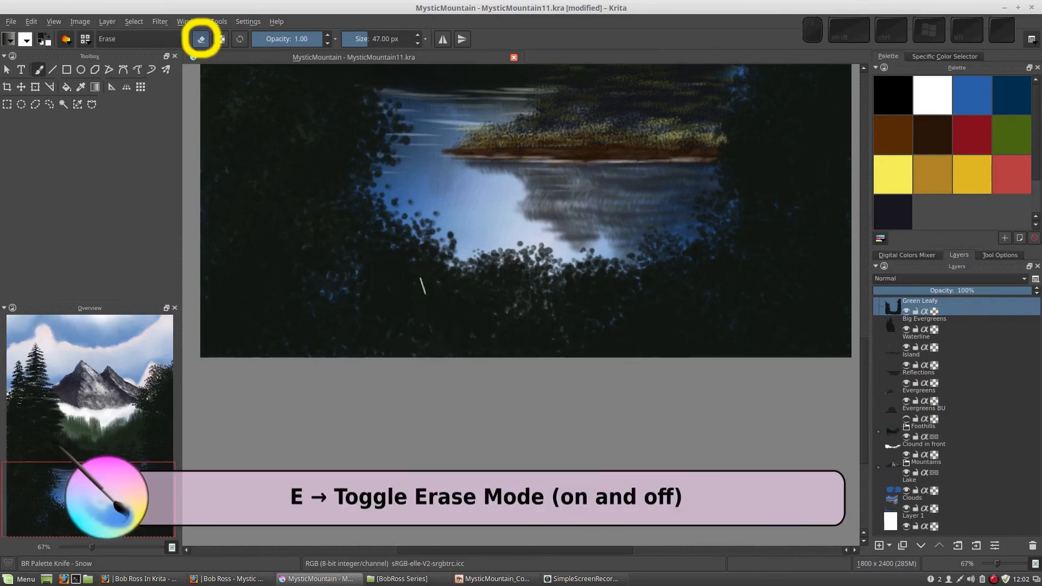
Erase thin trial twig lines into the dark bushes below the lake, and undo them all.
left_click_drag(418, 262, 430, 329)
left_click_drag(458, 278, 448, 335)
mouse_move(473, 295)
left_mouse_down()
mouse_move(449, 334)
mouse_move(472, 314)
mouse_move(476, 340)
left_mouse_up()
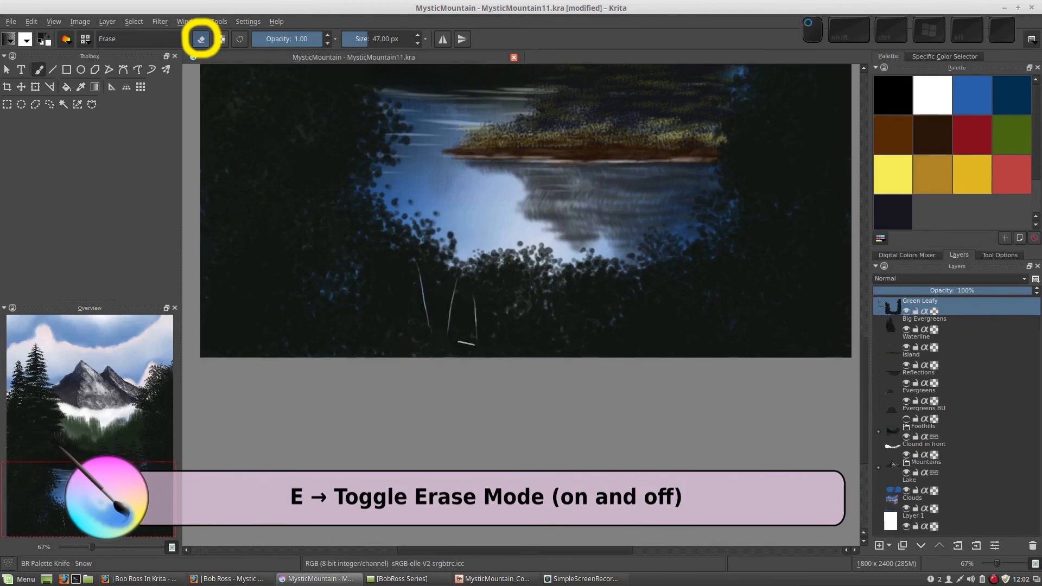
left_click_drag(386, 282, 417, 328)
left_click_drag(442, 277, 435, 320)
mouse_move(463, 295)
left_mouse_down()
mouse_move(470, 312)
mouse_move(494, 319)
left_mouse_up()
left_click_drag(573, 298, 593, 339)
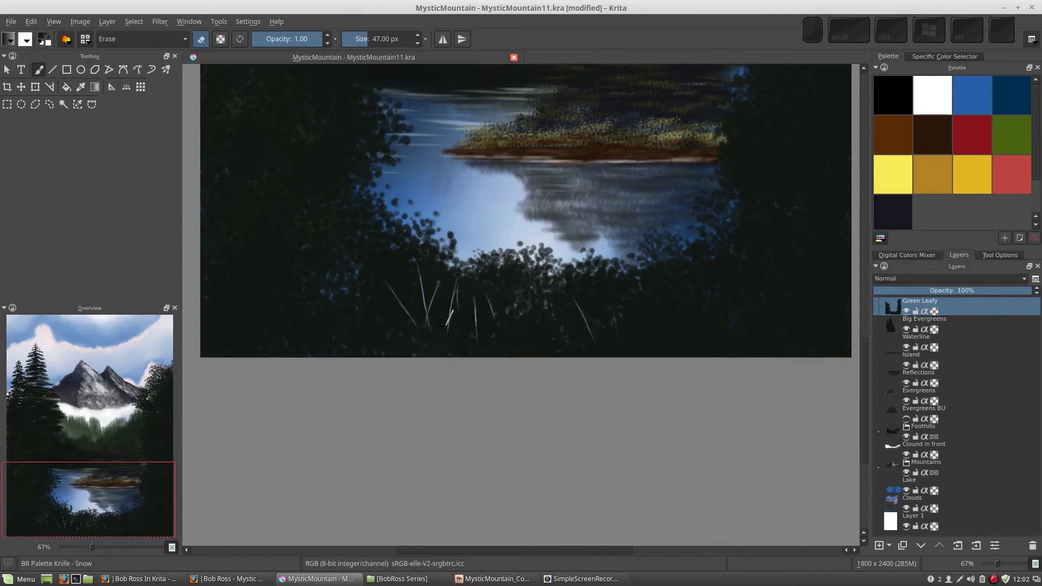
key("ctrl+z")
key("ctrl+z")
key("ctrl+z")
key("ctrl+z")
key("ctrl+z")
key("ctrl+z")
key("ctrl+z")
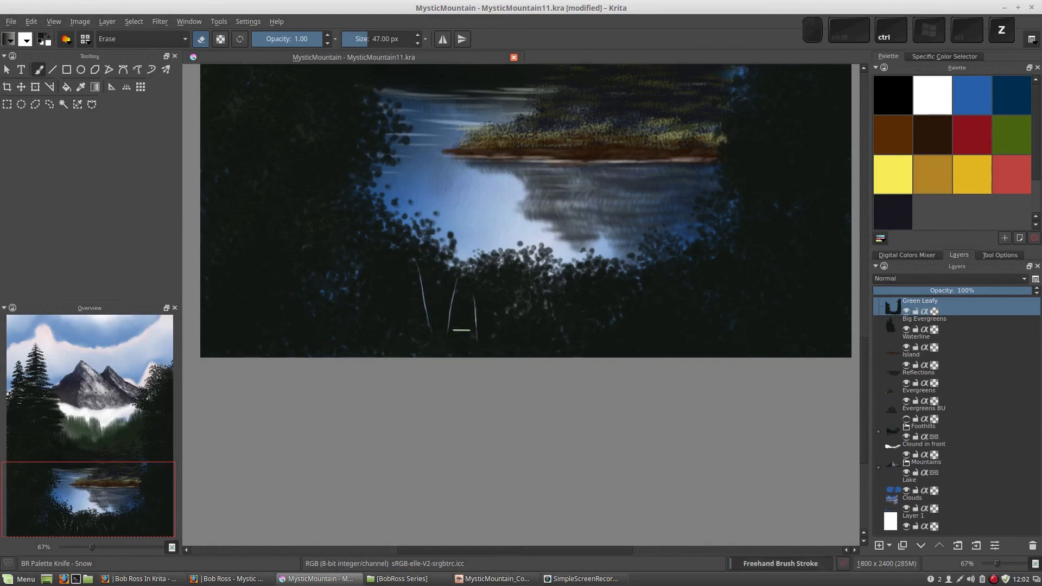
key("ctrl+z")
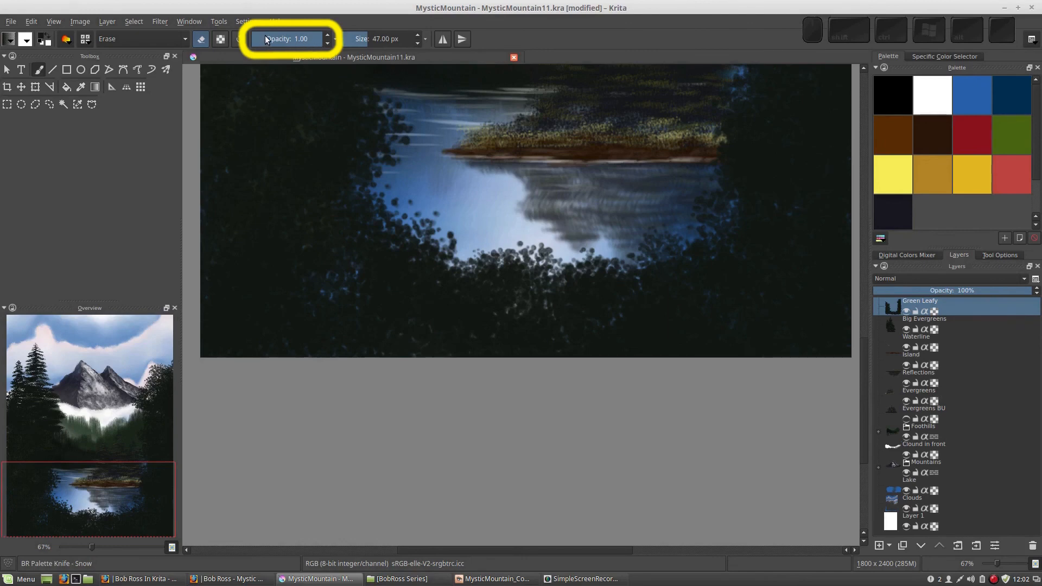
Lower the erasing brush's opacity to 0.50.
key("o")
key("o")
key("o")
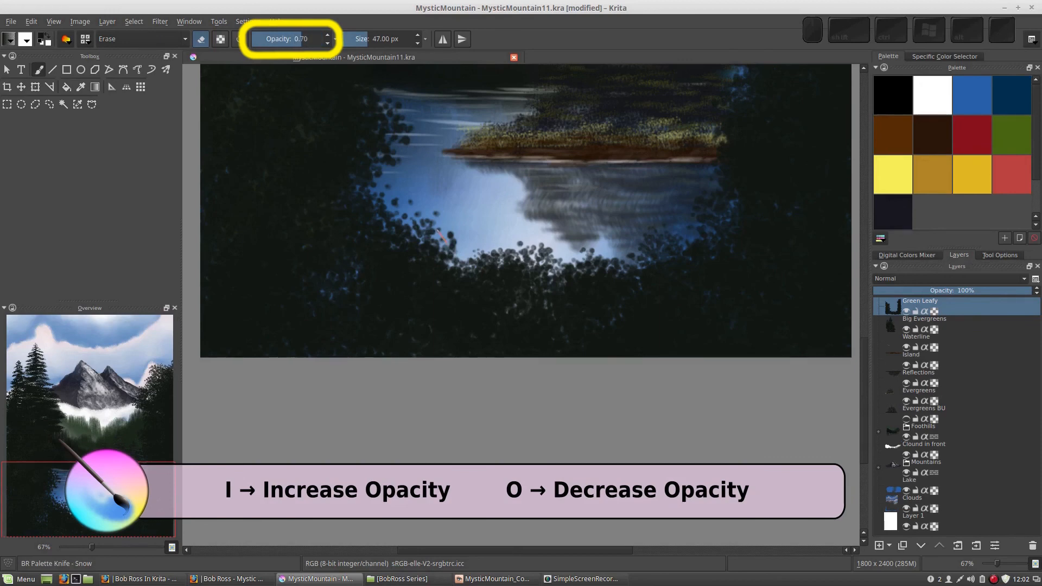
key("i")
key("i")
key("i")
key("o")
key("o")
key("o")
key("o")
key("o")
key("i")
key("i")
key("i")
key("i")
key("i")
key("i")
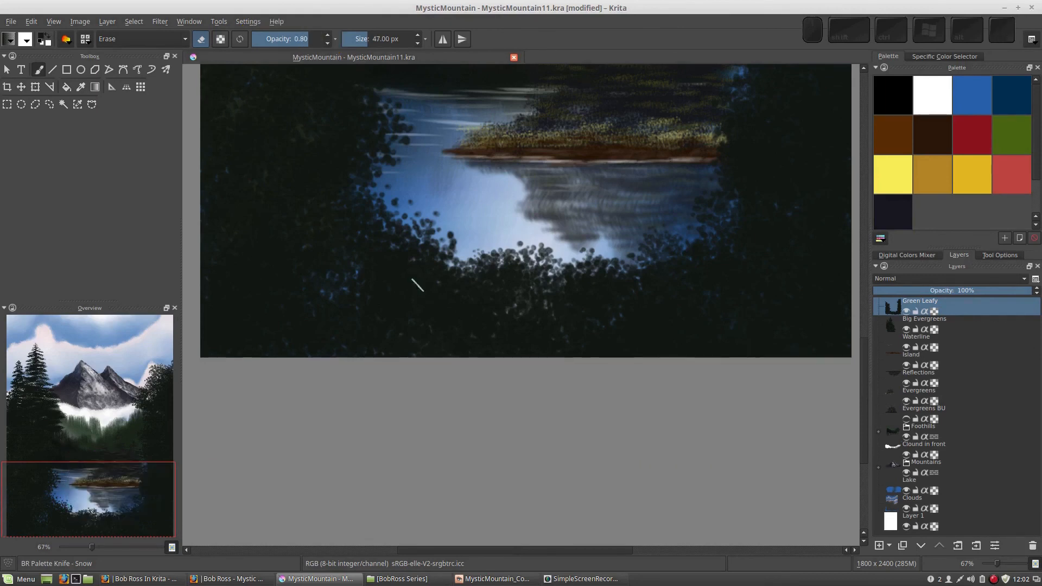
key("i")
key("i")
key("i")
right_click(590, 238)
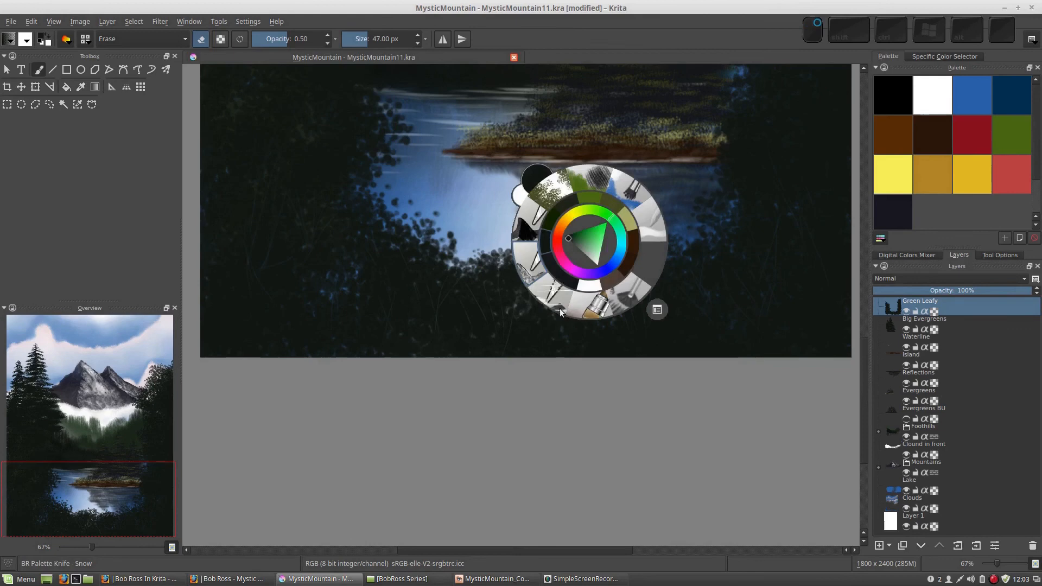
left_click(410, 162)
left_click_drag(524, 170, 507, 243)
scroll(529, 288, "down", 2)
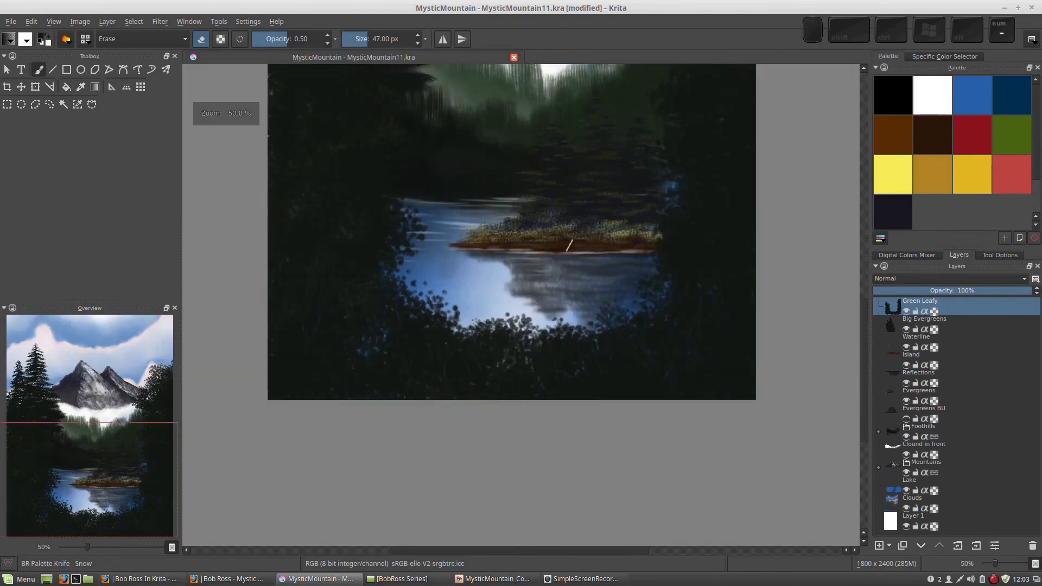